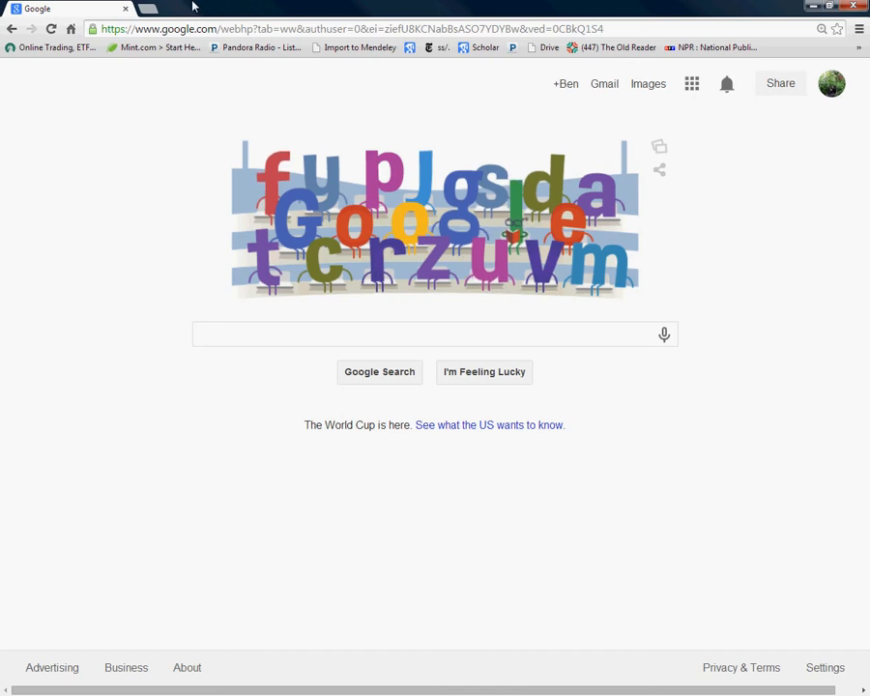
# Step: Search Google for MotionMeerkat, visit the weebly site's home page and land on the MOTIONMEERKAT project page
pyautogui.click(338, 329)
pyautogui.write('MotionMeerkat')
pyautogui.press('Return')
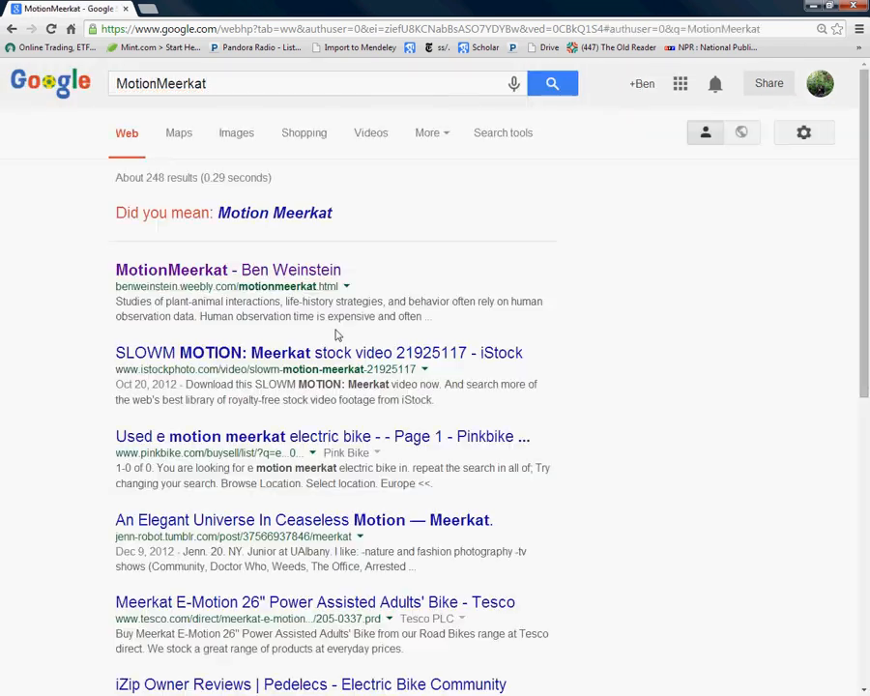
pyautogui.click(248, 280)
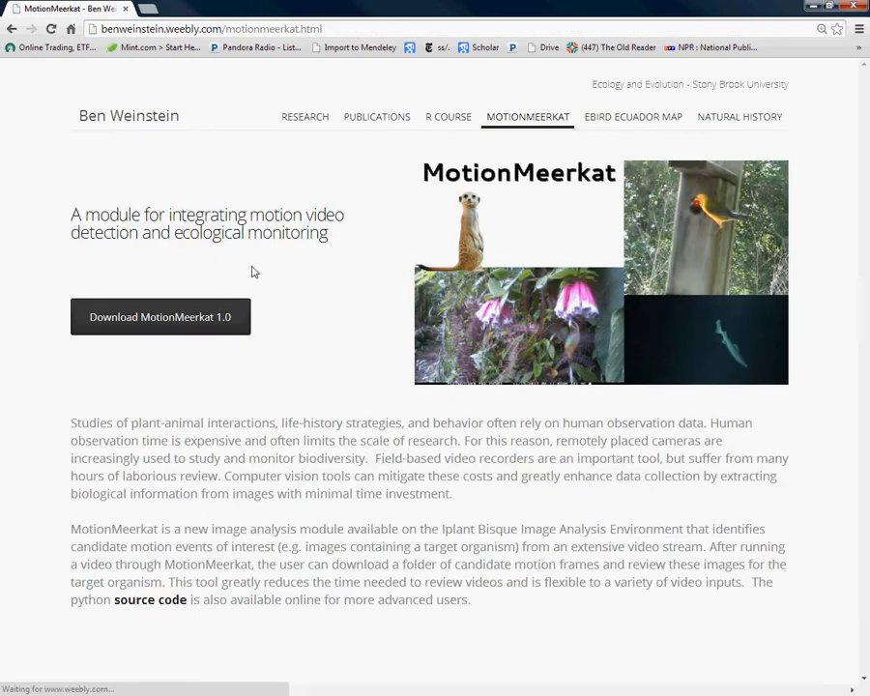
pyautogui.click(124, 131)
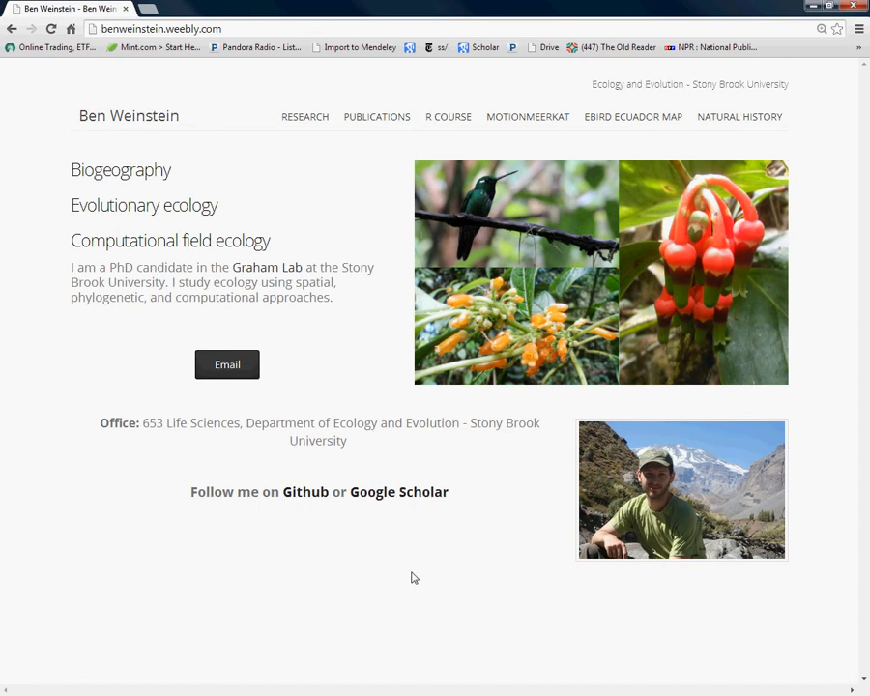
pyautogui.click(549, 123)
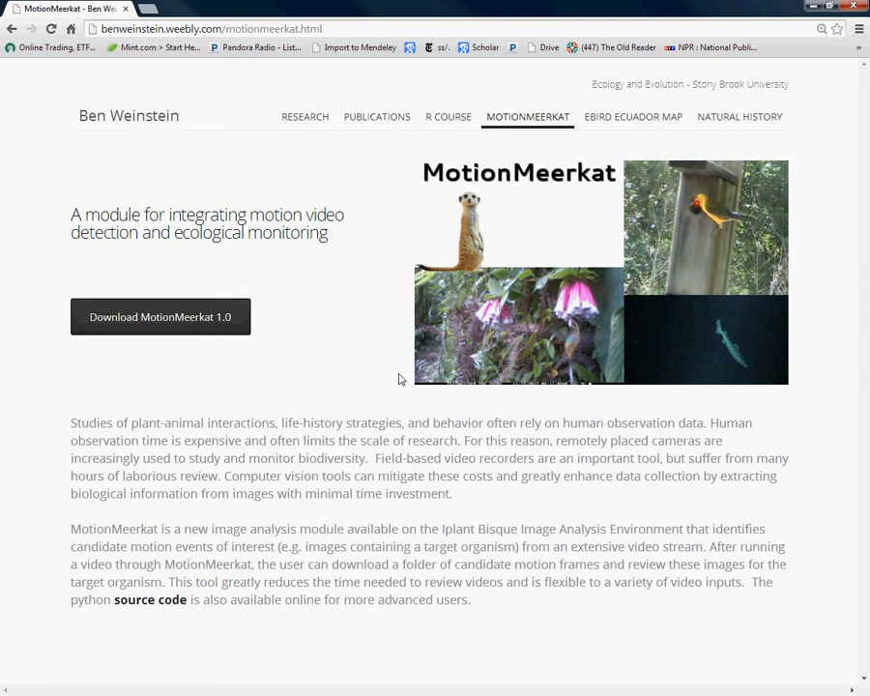
# Step: Download the MotionMeerkat 1.0 installer from Dropbox and save MotionMeerkatsetup.exe into Downloads
pyautogui.click(189, 330)
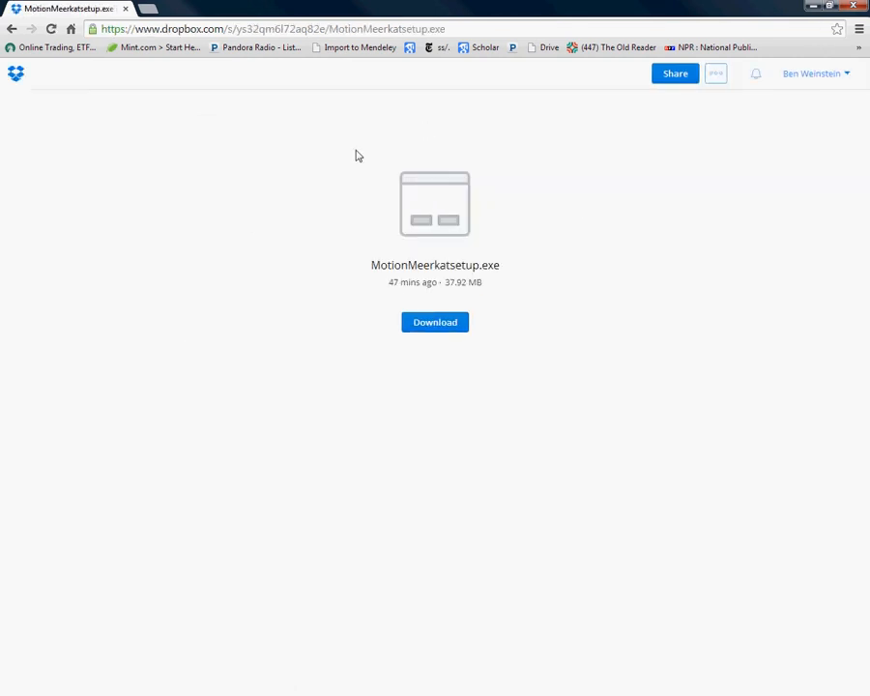
pyautogui.moveTo(489, 282); pyautogui.dragTo(450, 284)
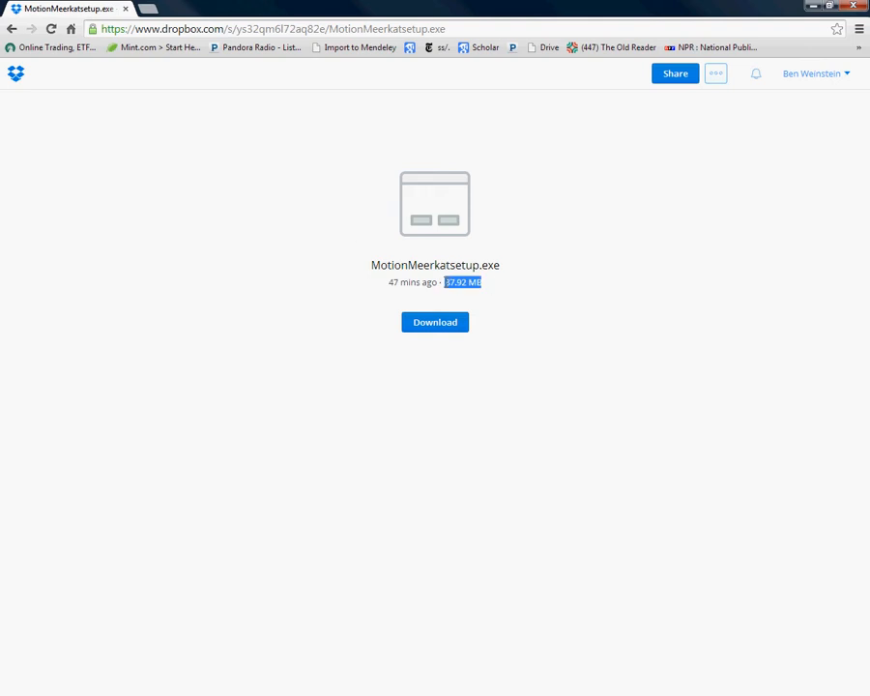
pyautogui.click(453, 333)
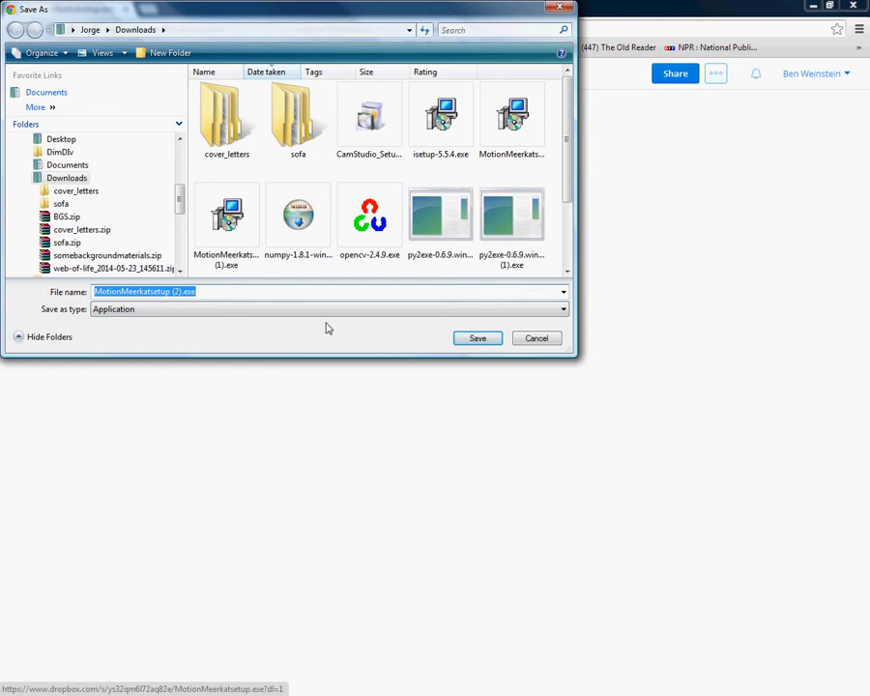
pyautogui.click(476, 339)
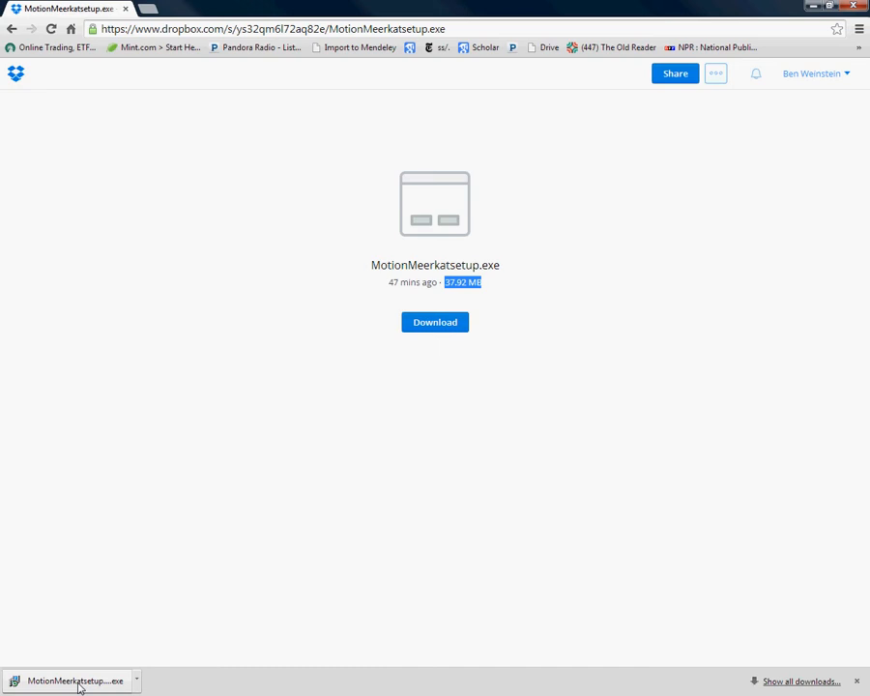
# Step: Run the unverified installer, pass the welcome page and accept the licence agreement
pyautogui.click(80, 682)
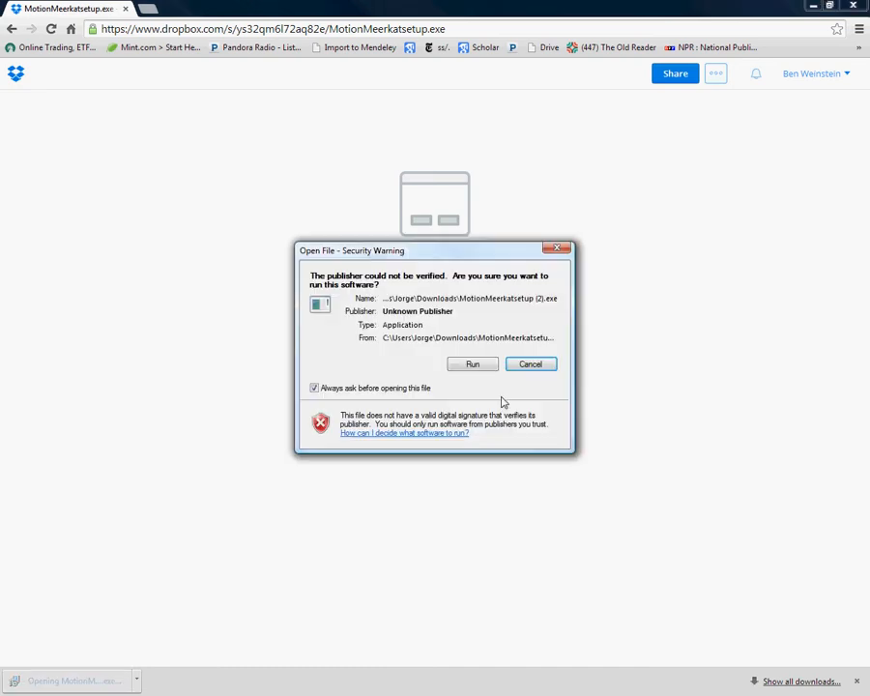
pyautogui.click(473, 365)
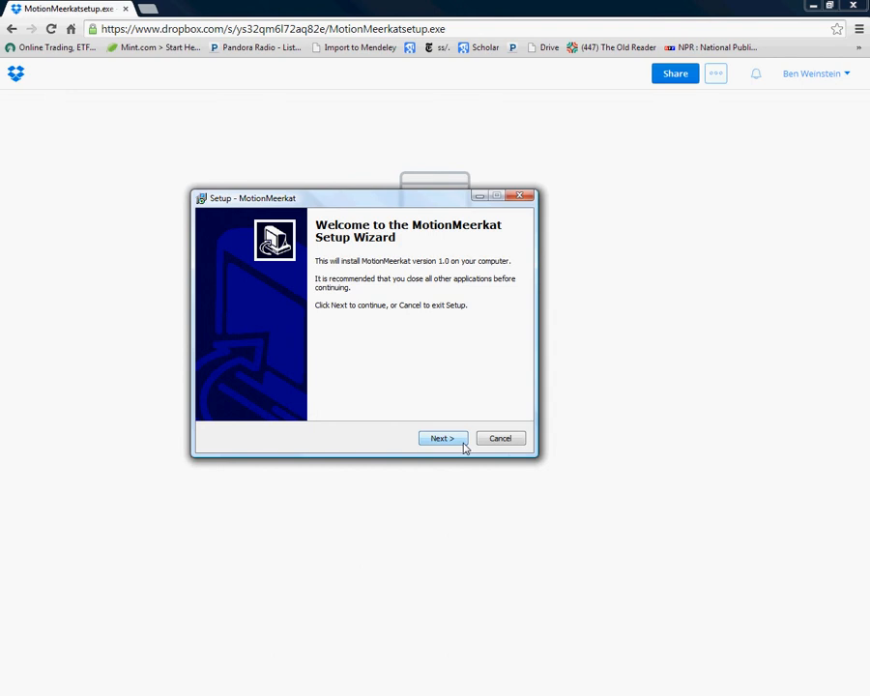
pyautogui.click(463, 444)
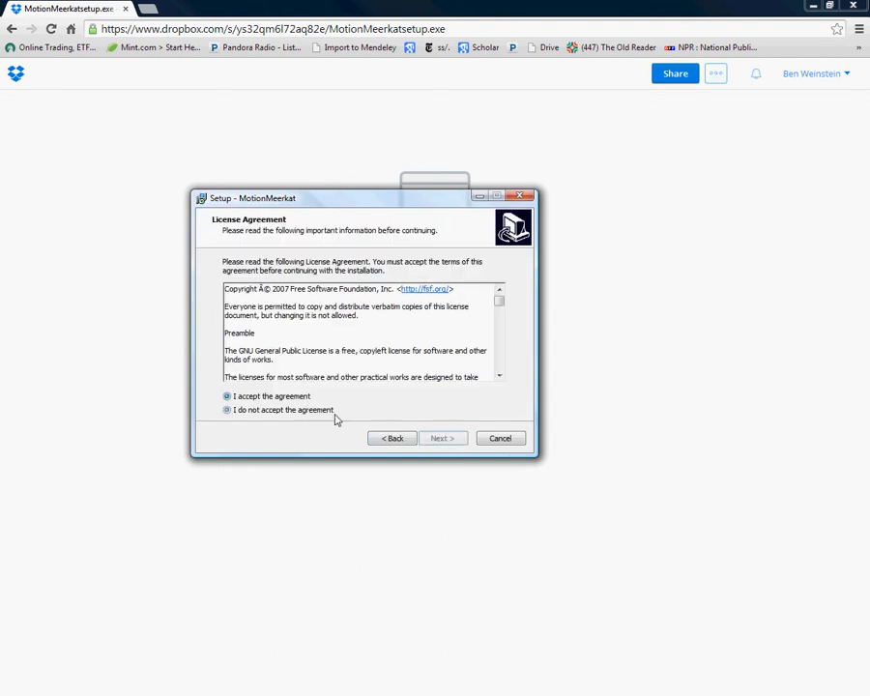
pyautogui.click(229, 396)
pyautogui.click(442, 440)
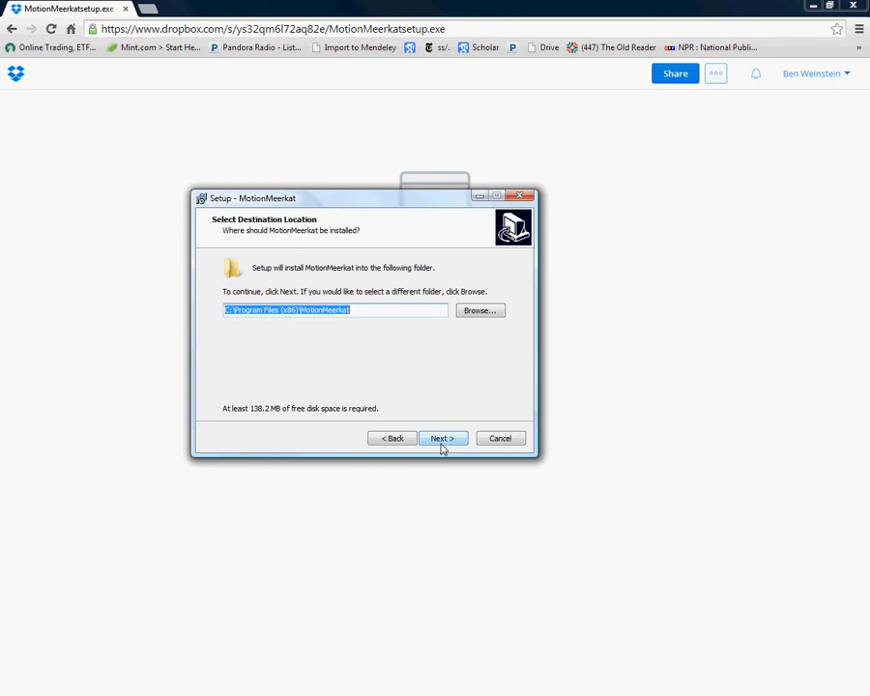
# Step: Keep the existing default install folder, add a desktop icon and start the installation
pyautogui.click(442, 443)
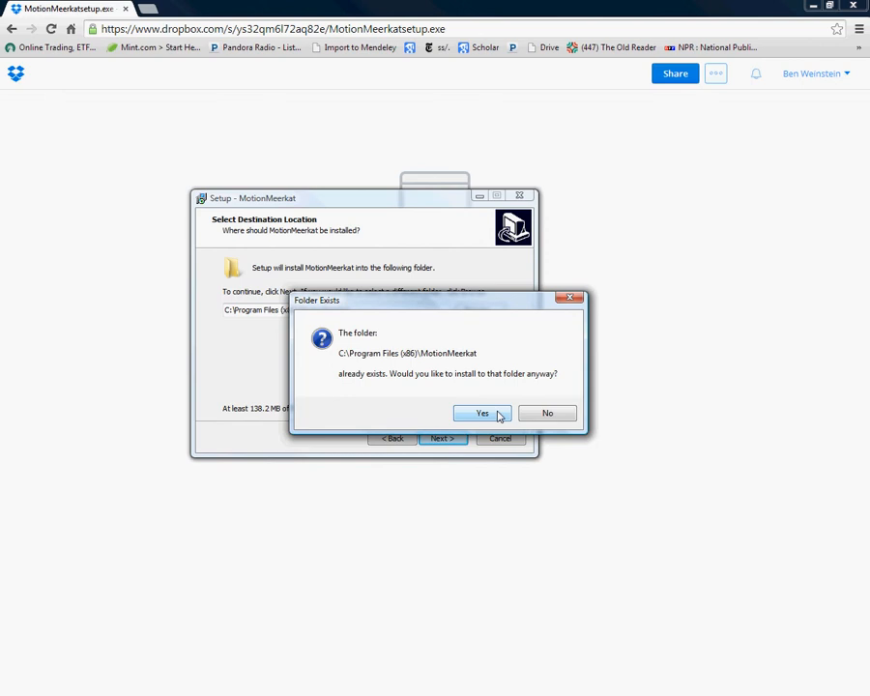
pyautogui.click(500, 416)
pyautogui.click(440, 439)
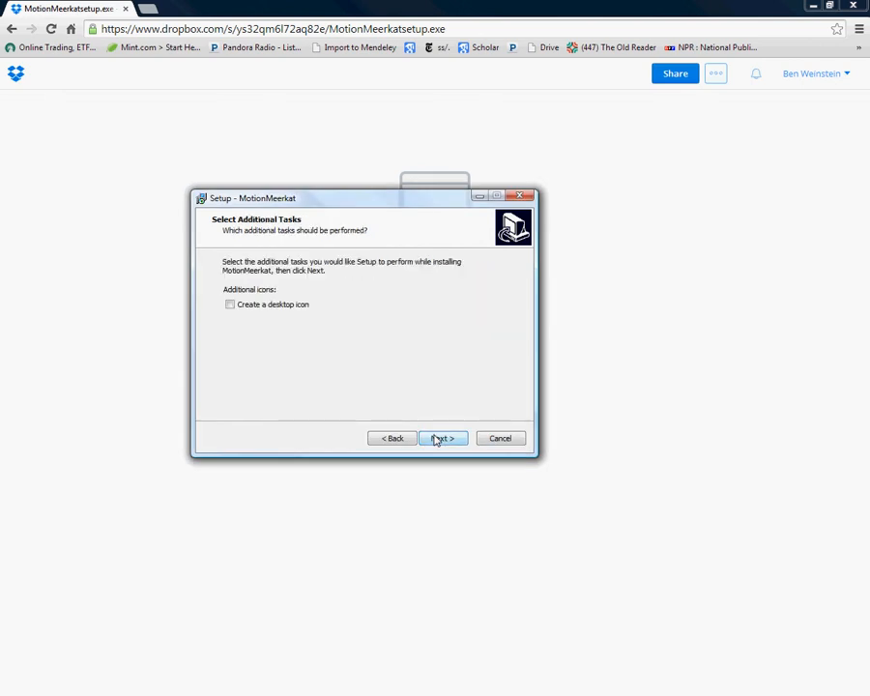
pyautogui.click(259, 306)
pyautogui.click(458, 442)
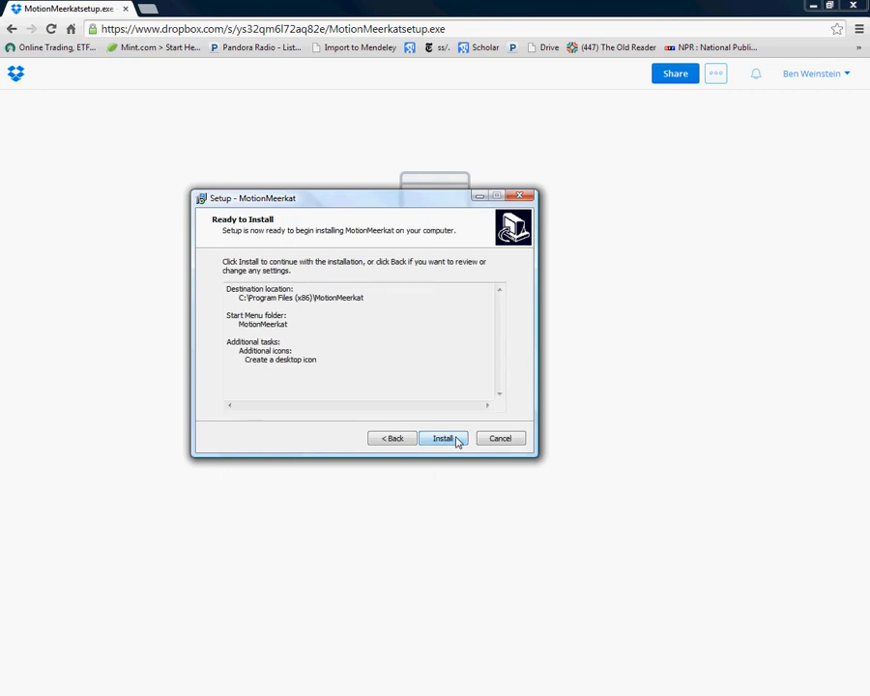
pyautogui.click(458, 442)
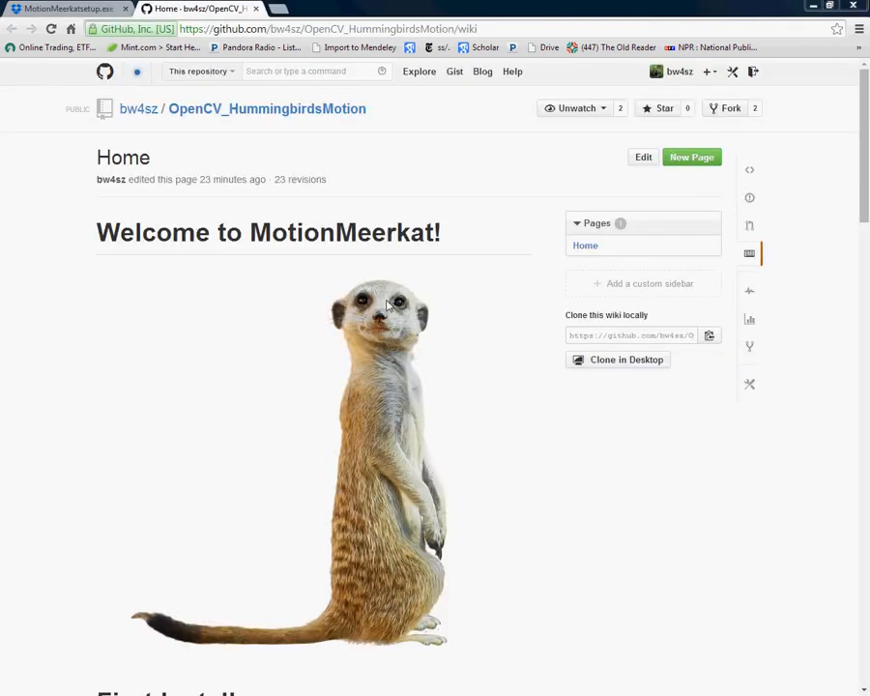
pyautogui.scroll(-3, 526, 447)
pyautogui.scroll(3, 530, 448)
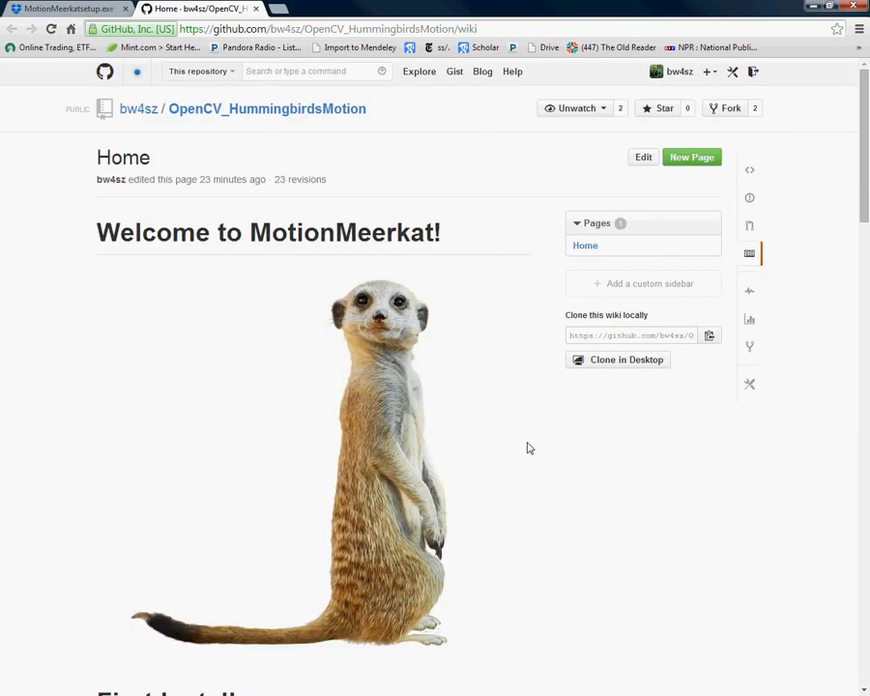
pyautogui.scroll(-1, 530, 448)
pyautogui.scroll(-3, 527, 445)
pyautogui.scroll(2, 527, 442)
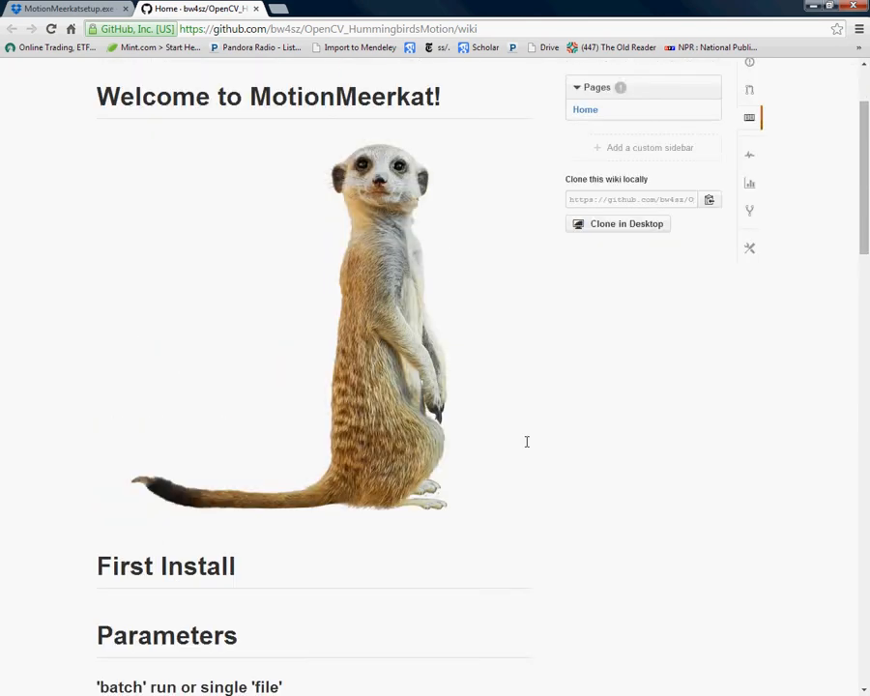
pyautogui.scroll(-6, 527, 442)
pyautogui.scroll(-2, 527, 442)
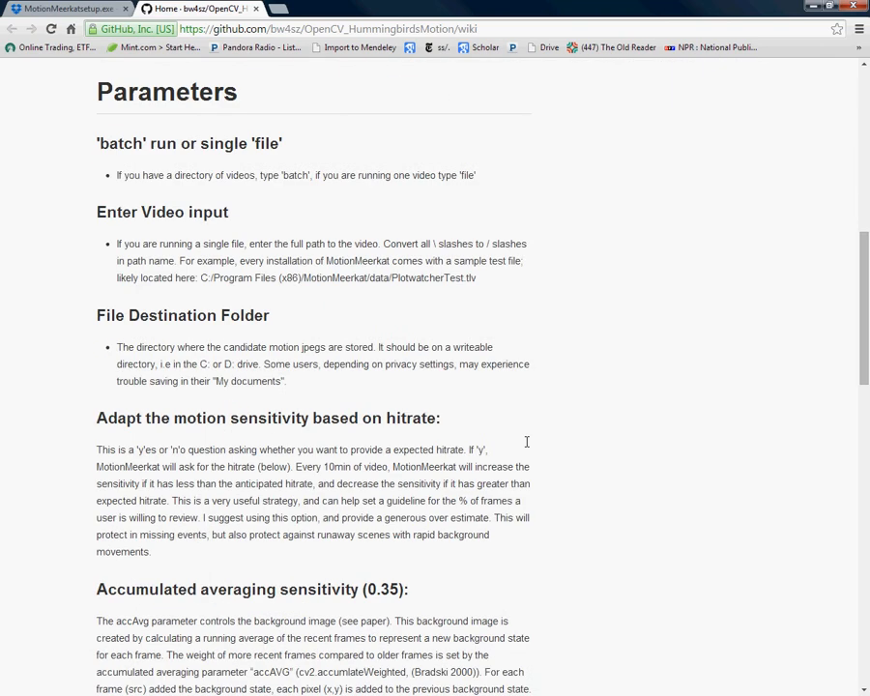
pyautogui.scroll(-6, 527, 442)
pyautogui.scroll(-4, 530, 447)
pyautogui.scroll(-5, 530, 448)
pyautogui.scroll(-2, 530, 448)
pyautogui.scroll(11, 530, 447)
pyautogui.scroll(14, 530, 448)
pyautogui.scroll(3, 528, 445)
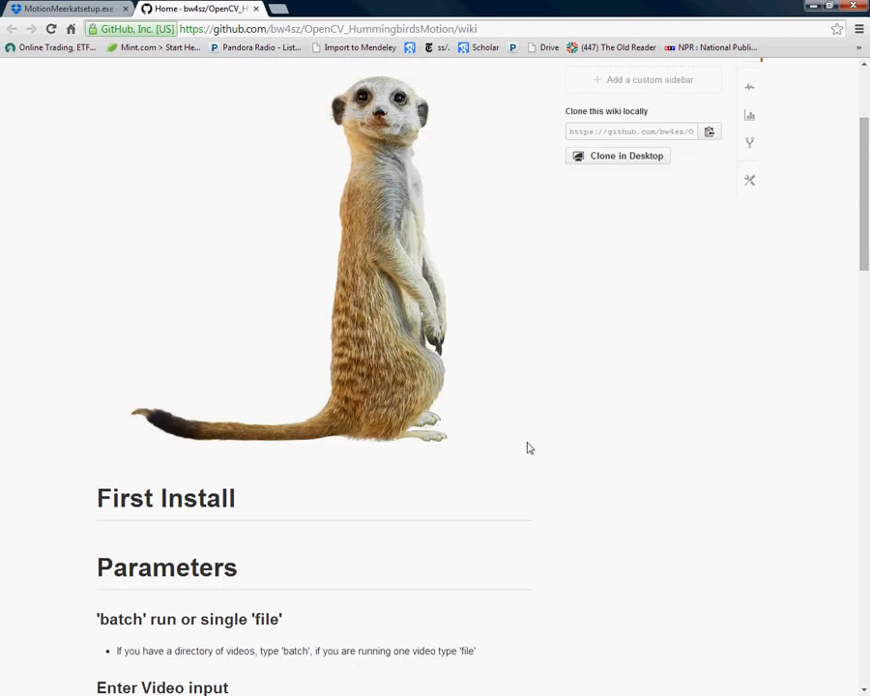
pyautogui.scroll(-2, 528, 442)
pyautogui.scroll(-1, 362, 418)
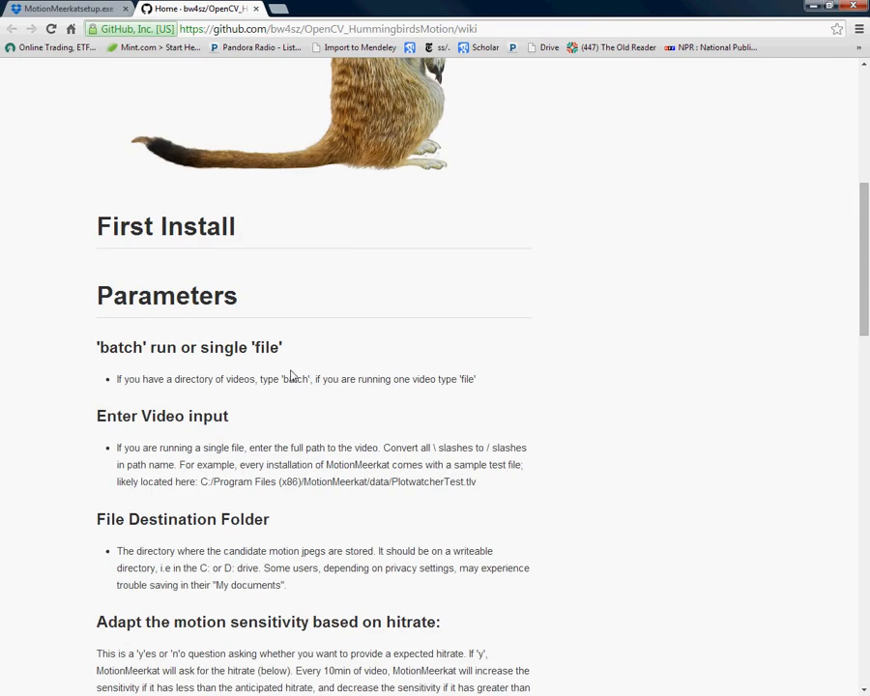
pyautogui.scroll(-3, 291, 370)
pyautogui.scroll(-3, 291, 375)
pyautogui.scroll(-3, 290, 370)
pyautogui.scroll(-3, 290, 369)
pyautogui.scroll(-2, 290, 370)
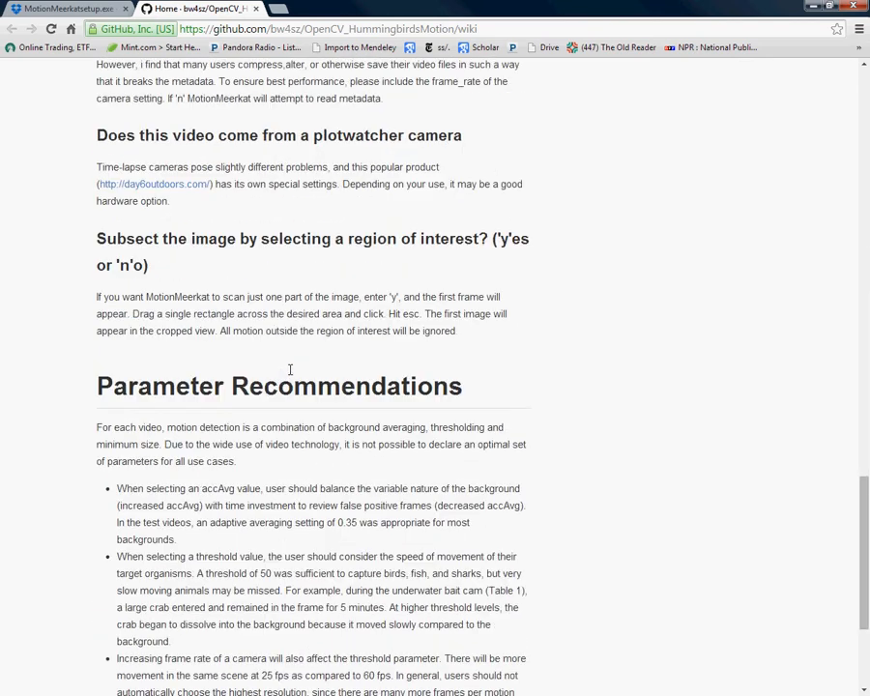
pyautogui.scroll(-2, 290, 369)
pyautogui.scroll(9, 290, 369)
pyautogui.scroll(3, 290, 370)
pyautogui.scroll(5, 290, 371)
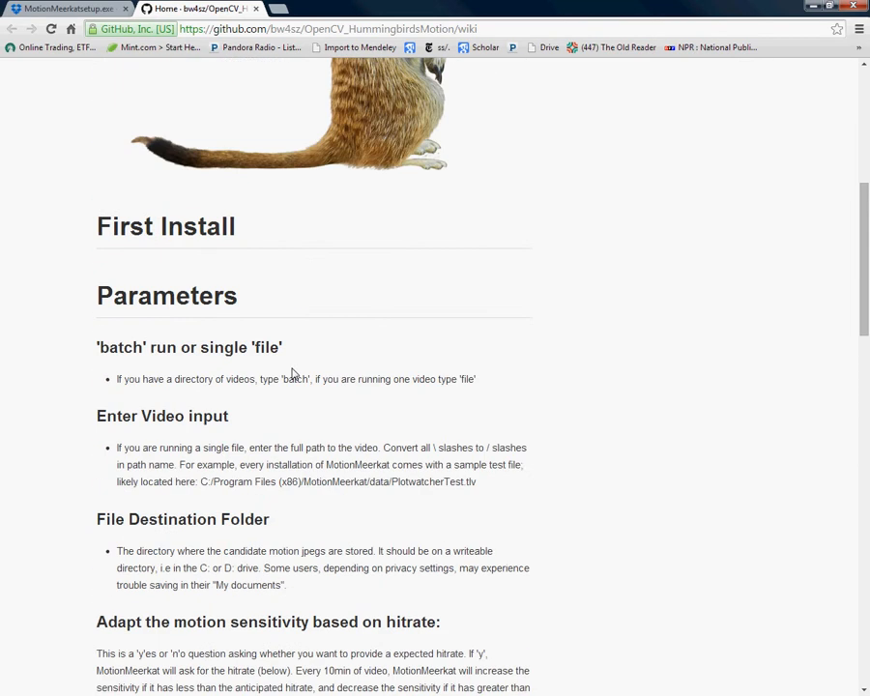
pyautogui.scroll(2, 290, 371)
pyautogui.scroll(1, 296, 377)
pyautogui.scroll(2, 303, 385)
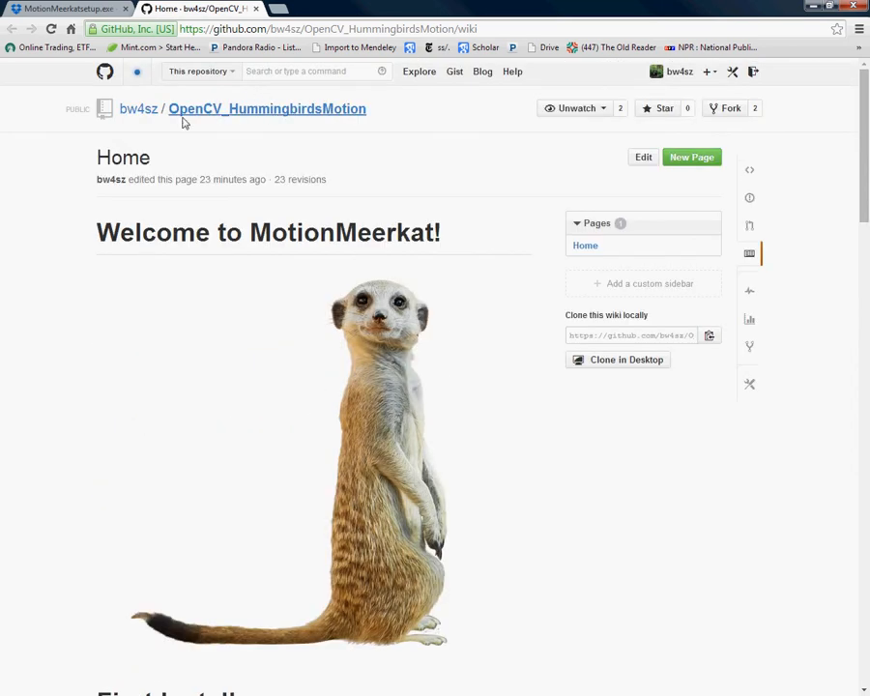
# Step: Look over the repository's code page on GitHub and go back to the wiki home
pyautogui.click(223, 111)
pyautogui.scroll(-1, 251, 266)
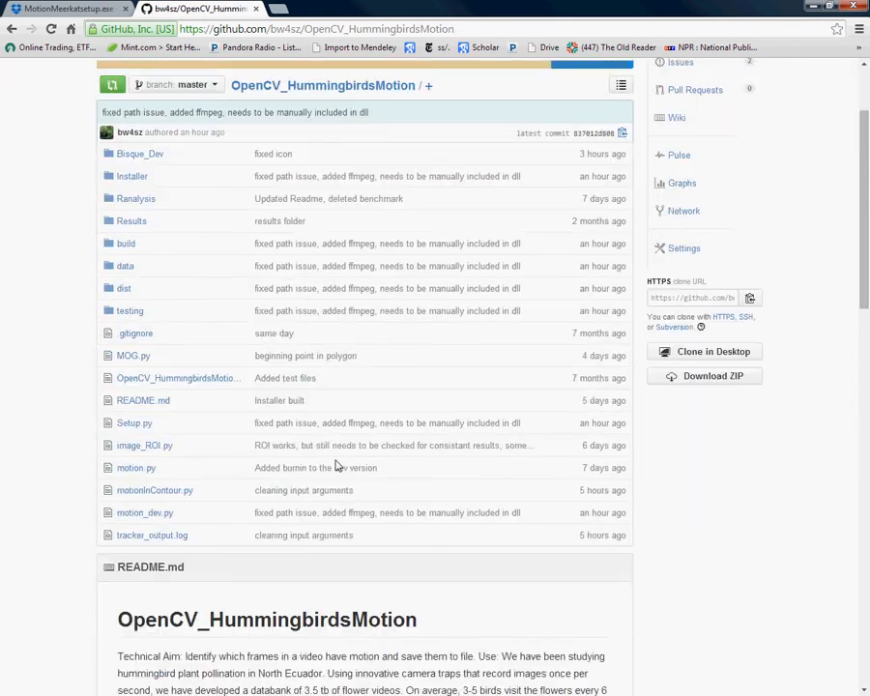
pyautogui.click(13, 30)
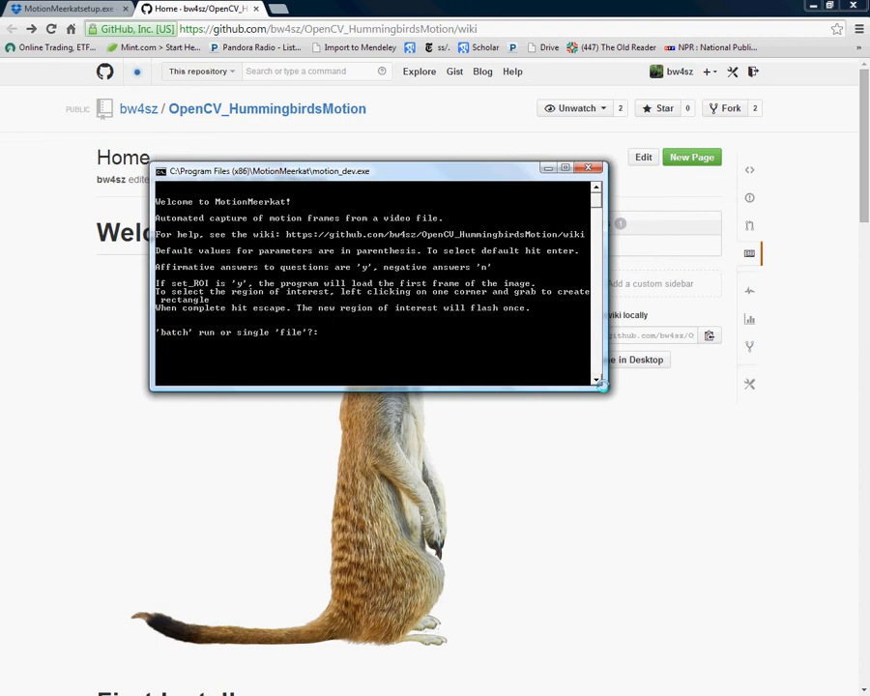
# Step: Enlarge the console and answer 'file' to run MotionMeerkat on a single video
pyautogui.moveTo(601, 385); pyautogui.dragTo(604, 426)
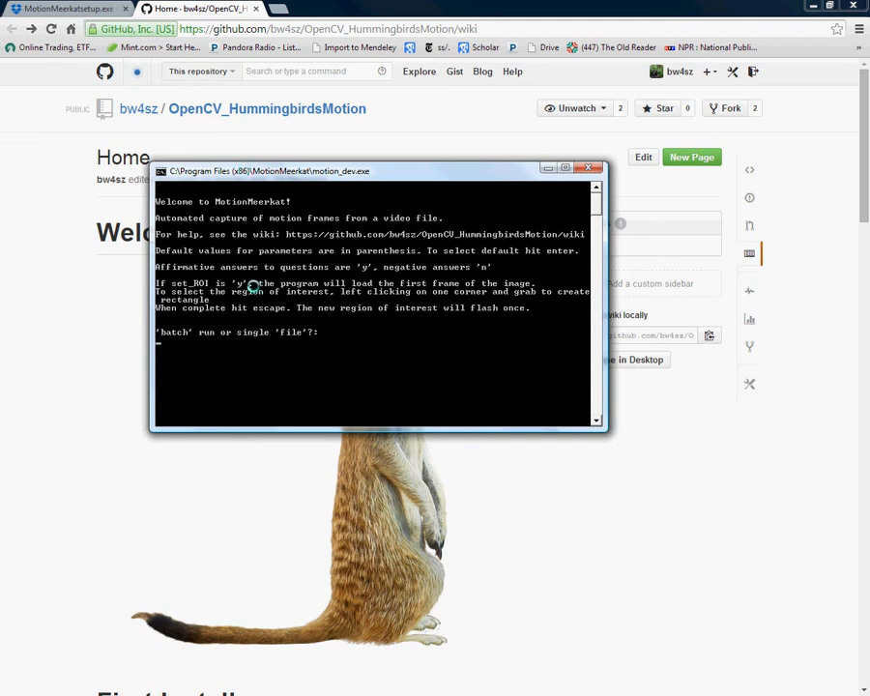
pyautogui.write('file')
pyautogui.press('Return')
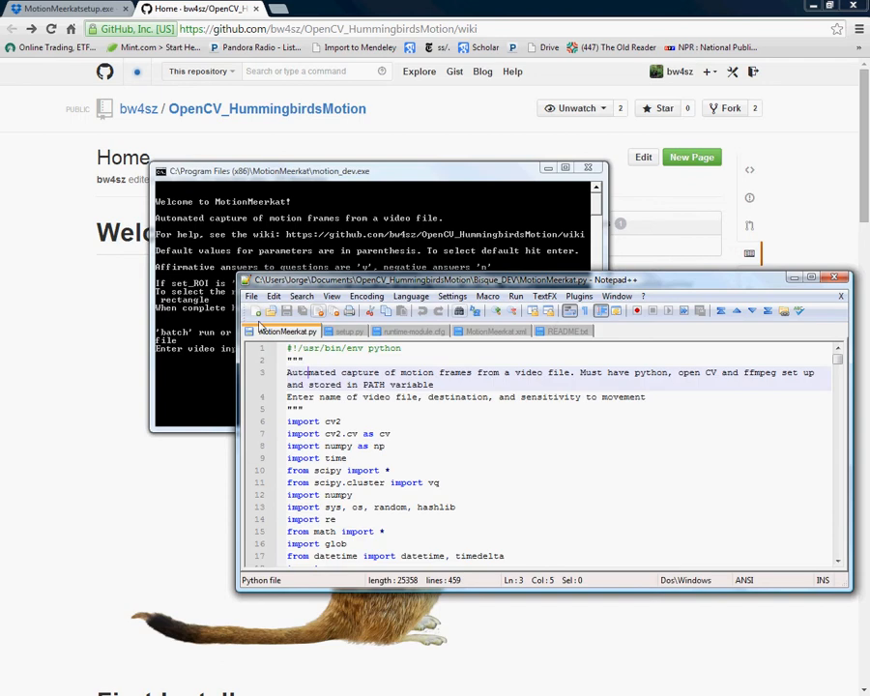
# Step: Start a blank Notepad++ note and move its window clear of the console
pyautogui.click(257, 310)
pyautogui.moveTo(386, 263); pyautogui.dragTo(261, 26)
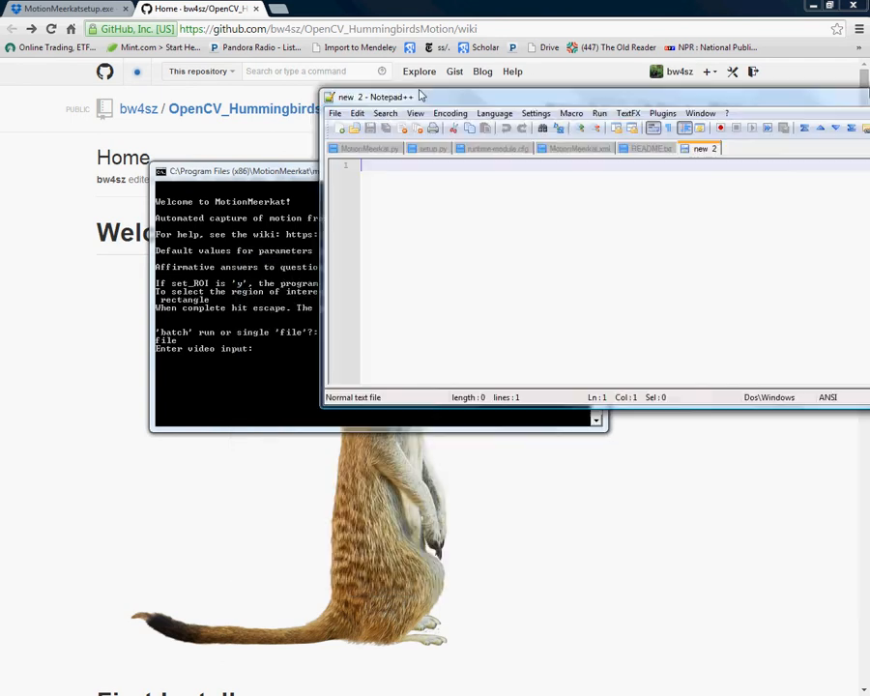
pyautogui.moveTo(728, 335)
pyautogui.mouseDown()
pyautogui.moveTo(451, 332)
pyautogui.moveTo(545, 357)
pyautogui.mouseUp()
pyautogui.moveTo(437, 25); pyautogui.dragTo(750, 257)
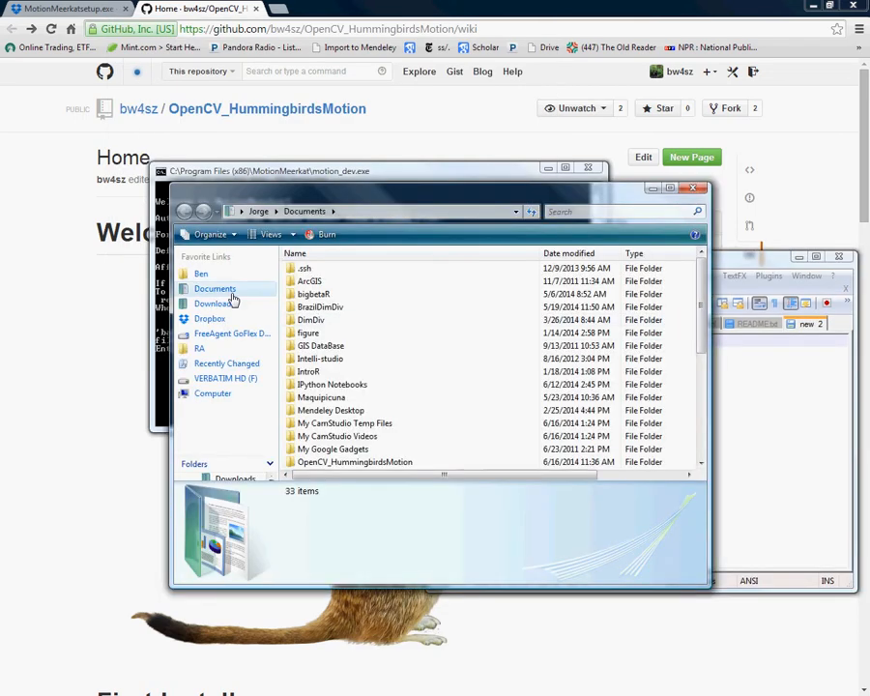
# Step: Browse to C:/Program Files (x86)/MotionMeerkat/data and open PlotwatcherTest.TLV in the video player
pyautogui.click(213, 393)
pyautogui.doubleClick(324, 286)
pyautogui.scroll(-3, 366, 335)
pyautogui.scroll(-5, 366, 336)
pyautogui.scroll(-5, 335, 297)
pyautogui.scroll(3, 343, 341)
pyautogui.doubleClick(360, 281)
pyautogui.scroll(-8, 351, 332)
pyautogui.scroll(-1, 351, 334)
pyautogui.scroll(-4, 352, 387)
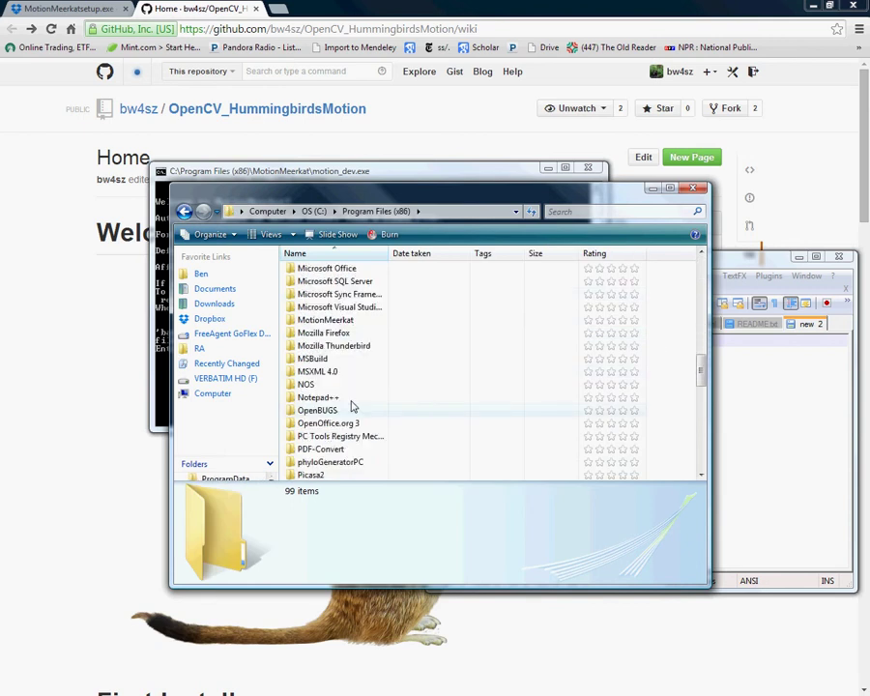
pyautogui.doubleClick(358, 320)
pyautogui.doubleClick(332, 272)
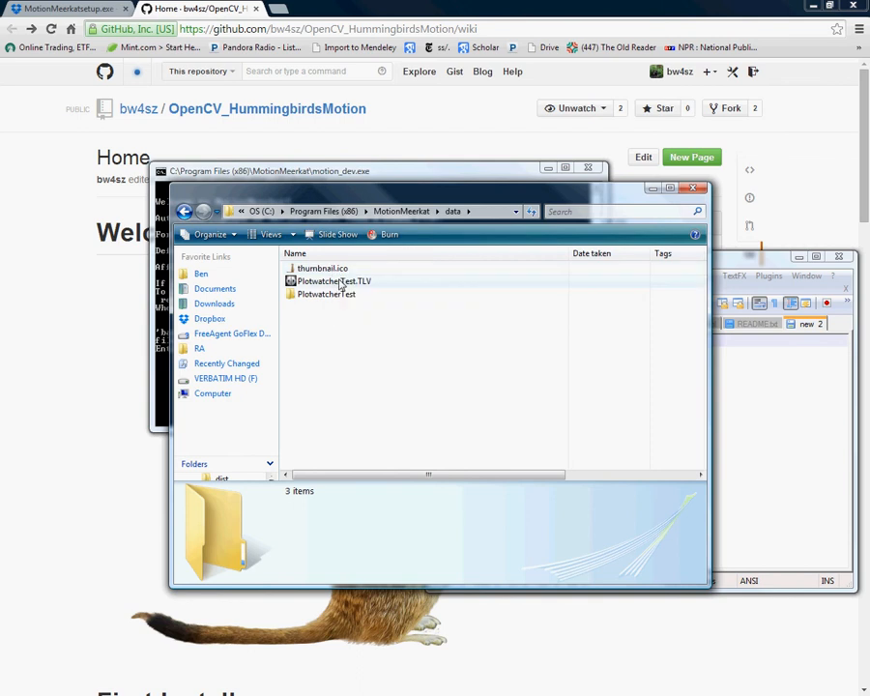
pyautogui.click(395, 282)
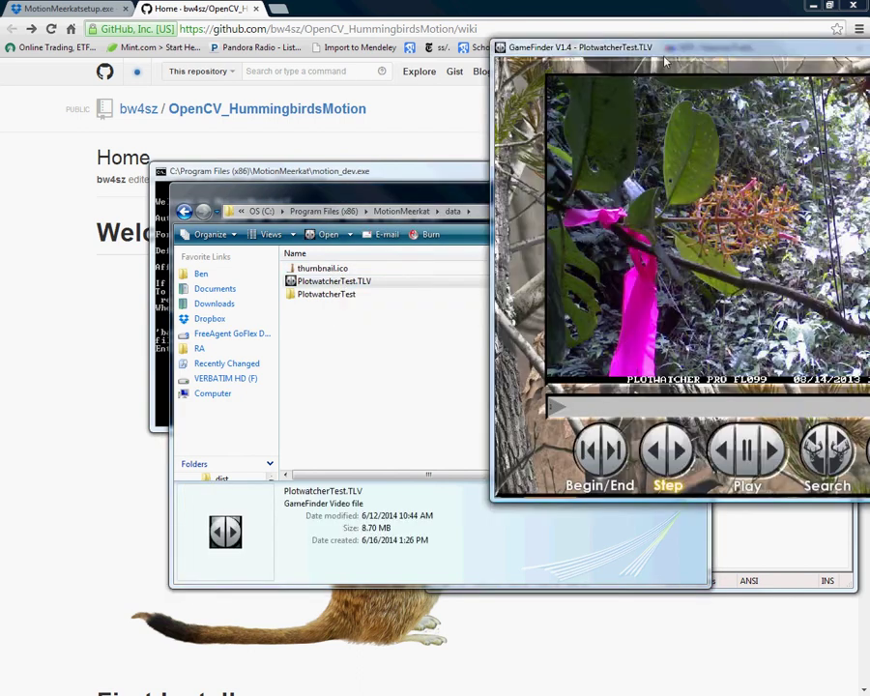
pyautogui.moveTo(733, 54)
pyautogui.mouseDown()
pyautogui.moveTo(240, 67)
pyautogui.moveTo(319, 77)
pyautogui.mouseUp()
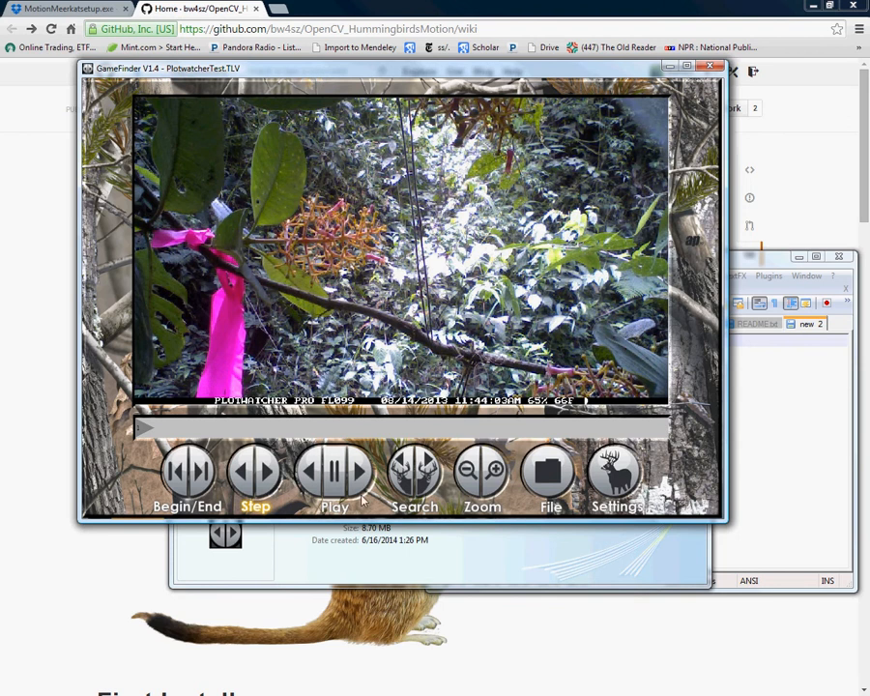
# Step: Play the PlotwatcherTest trail-camera clip in GameFinder
pyautogui.click(334, 483)
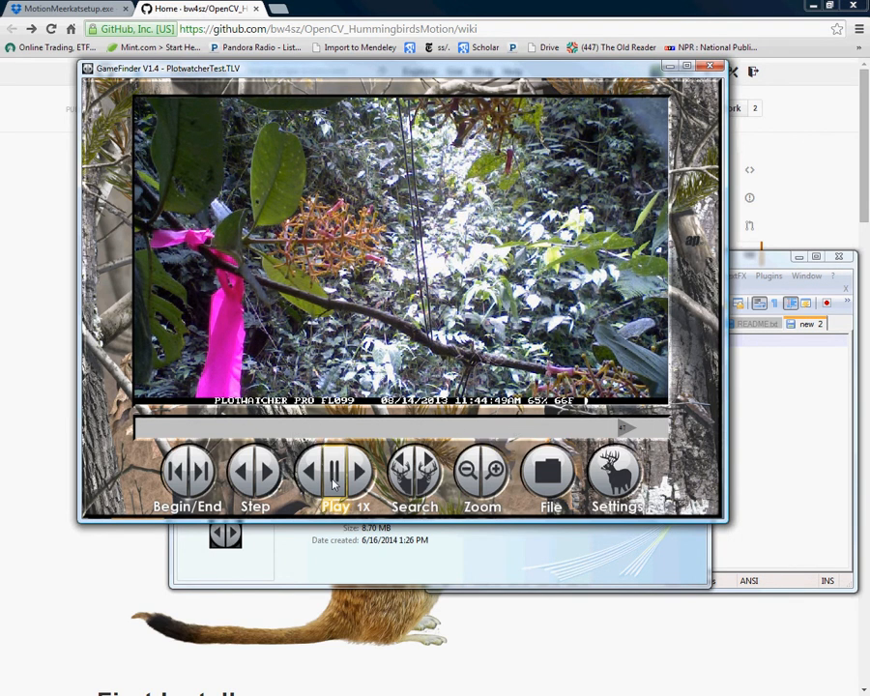
# Step: Close the player and paste the data folder path from Explorer's address bar into the note
pyautogui.click(711, 67)
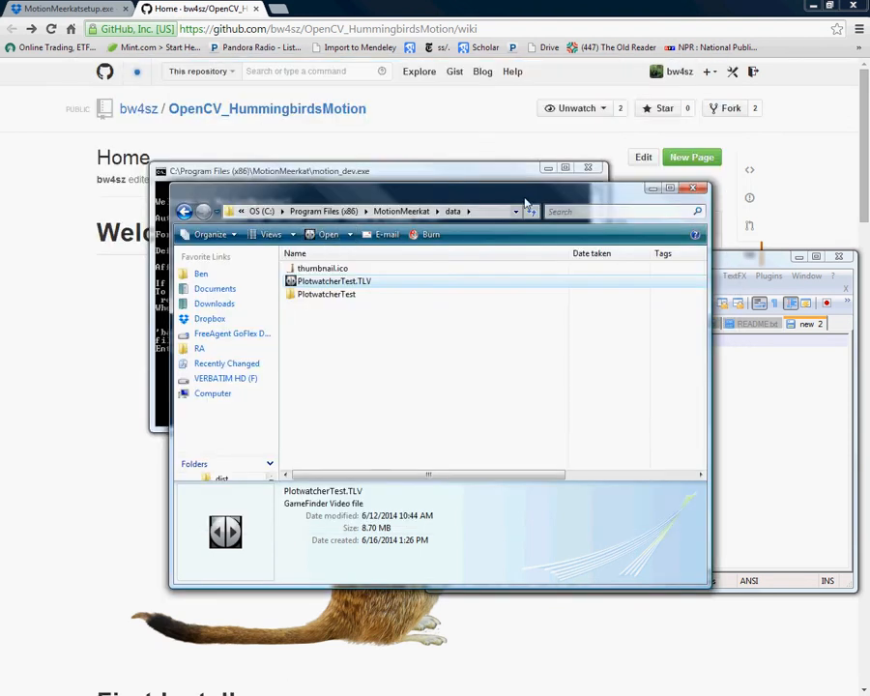
pyautogui.click(490, 212)
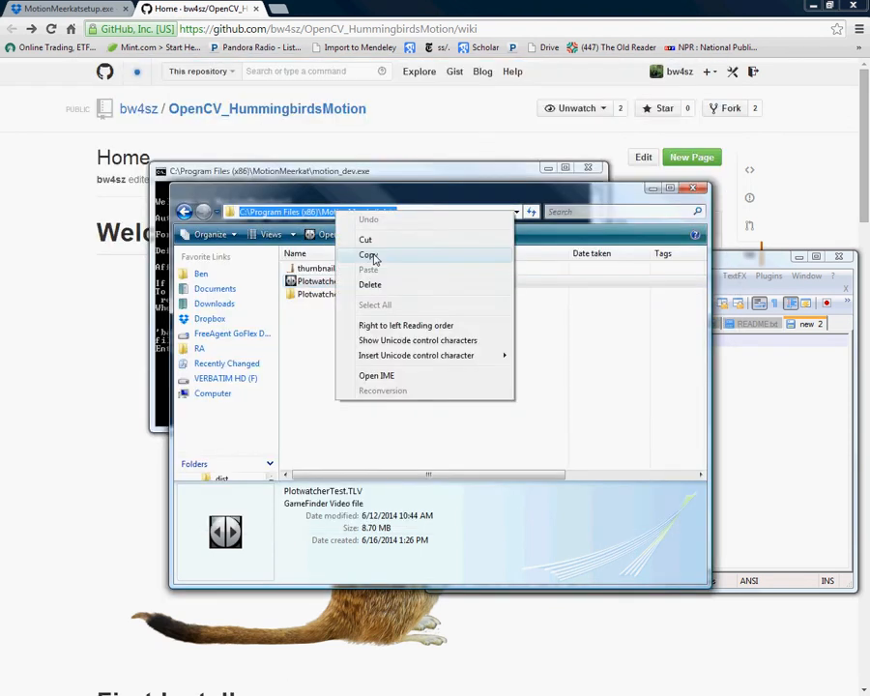
pyautogui.click(764, 406)
pyautogui.write('C:\\Program Files (x86)\\MotionMeerkat\\data')
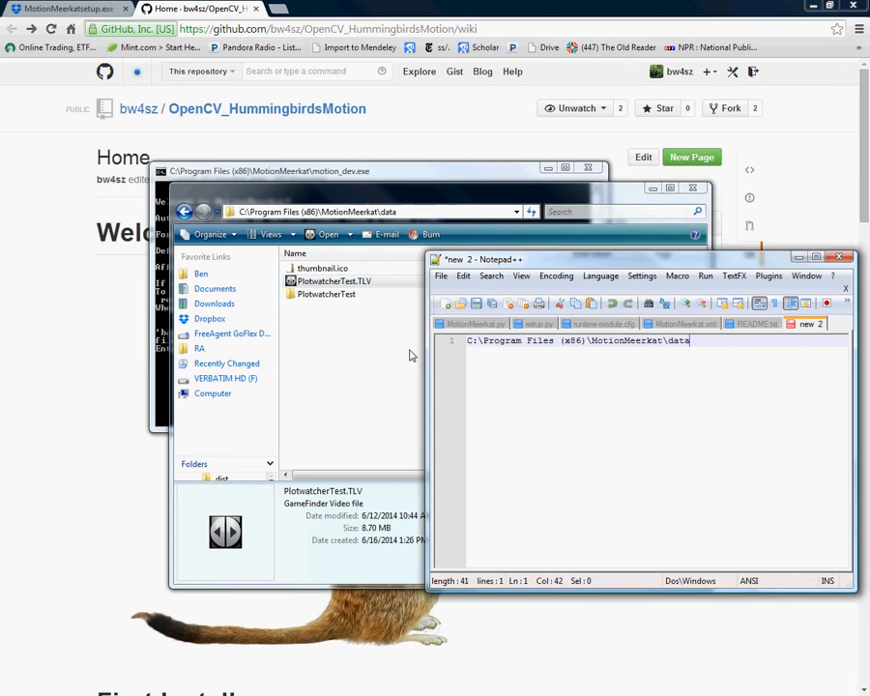
pyautogui.write('\\')
pyautogui.write('Plot')
pyautogui.press('BackSpace')
pyautogui.press('BackSpace')
pyautogui.press('BackSpace')
pyautogui.write('lotwatcherTest.tlv')
# Step: Replace the path's backslashes with forward slashes, giving C:/Program Files (x86)/MotionMeerkat/data/PlotwatcherTest.tlv
pyautogui.moveTo(473, 340); pyautogui.dragTo(477, 338)
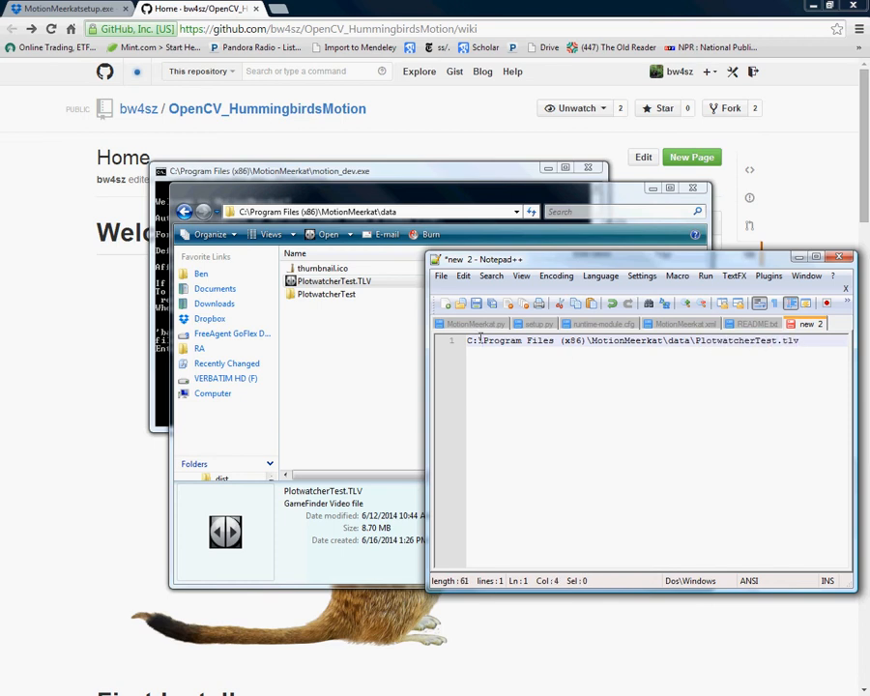
pyautogui.write('/')
pyautogui.moveTo(584, 339); pyautogui.dragTo(589, 340)
pyautogui.write('/')
pyautogui.moveTo(662, 339); pyautogui.dragTo(698, 340)
pyautogui.write('/data')
pyautogui.write('/')
pyautogui.click(658, 340)
# Step: Copy the finished path line, removing a duplicated test paste
pyautogui.hotkey('ctrl', 'a')
pyautogui.hotkey('ctrl', 'c')
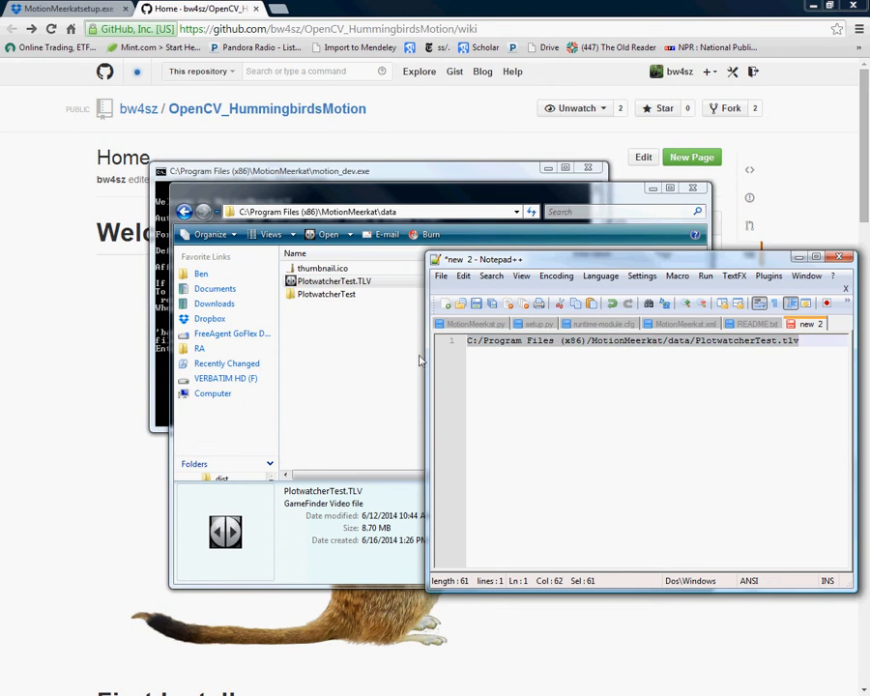
pyautogui.click(726, 379)
pyautogui.press('Return')
pyautogui.hotkey('ctrl', 'v')
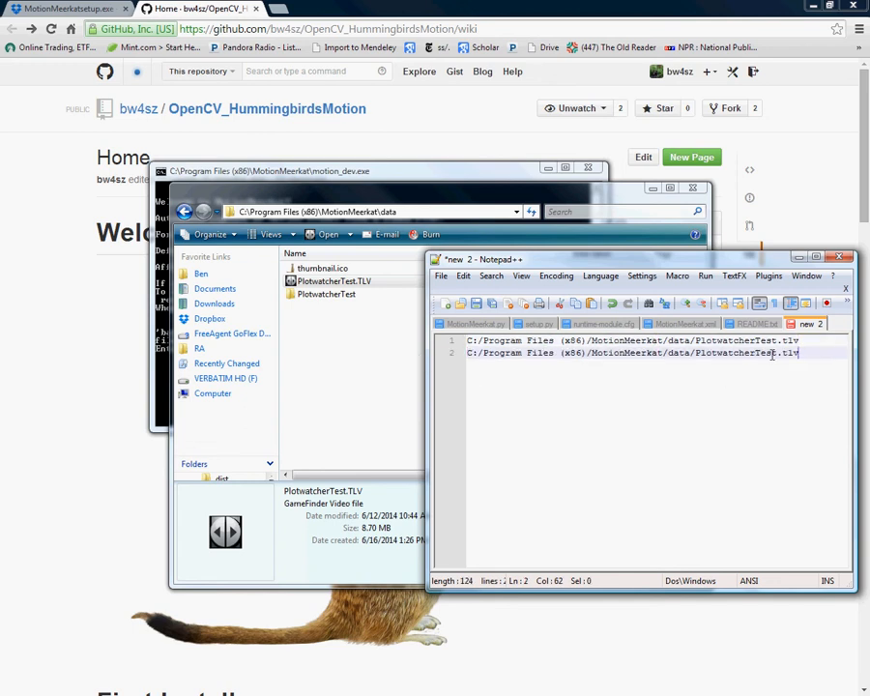
pyautogui.click(437, 354)
pyautogui.press('Delete')
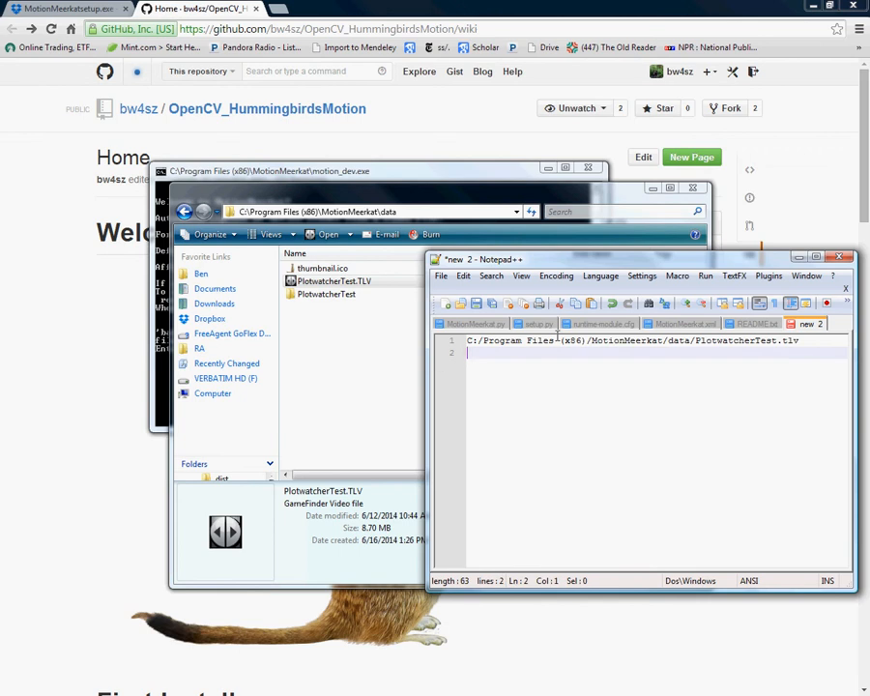
pyautogui.hotkey('ctrl', 'a')
# Step: Paste the PlotwatcherTest.tlv path as video input and give C:/test as the destination folder
pyautogui.click(290, 171)
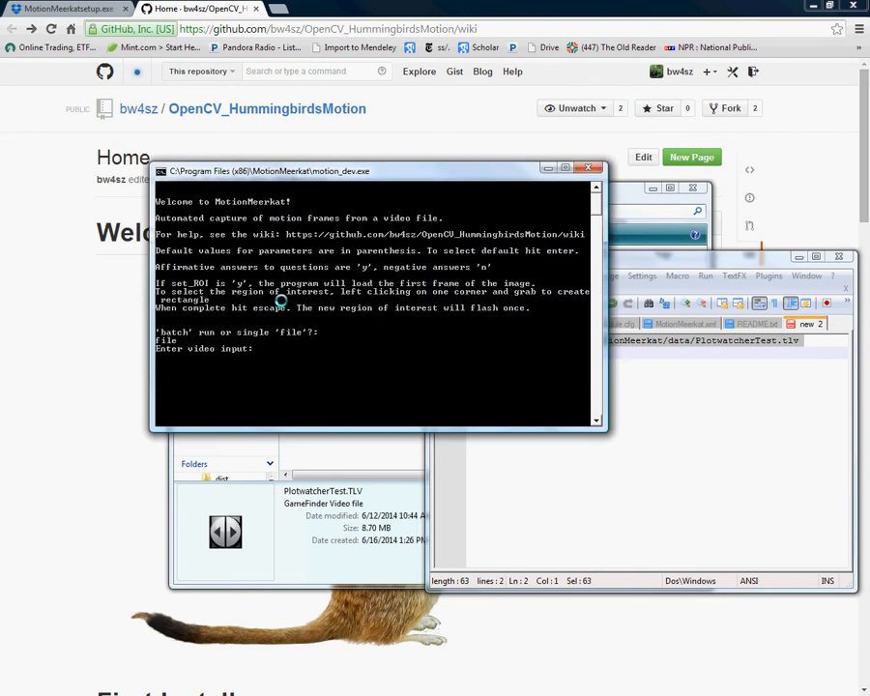
pyautogui.rightClick(291, 178)
pyautogui.moveTo(315, 273)
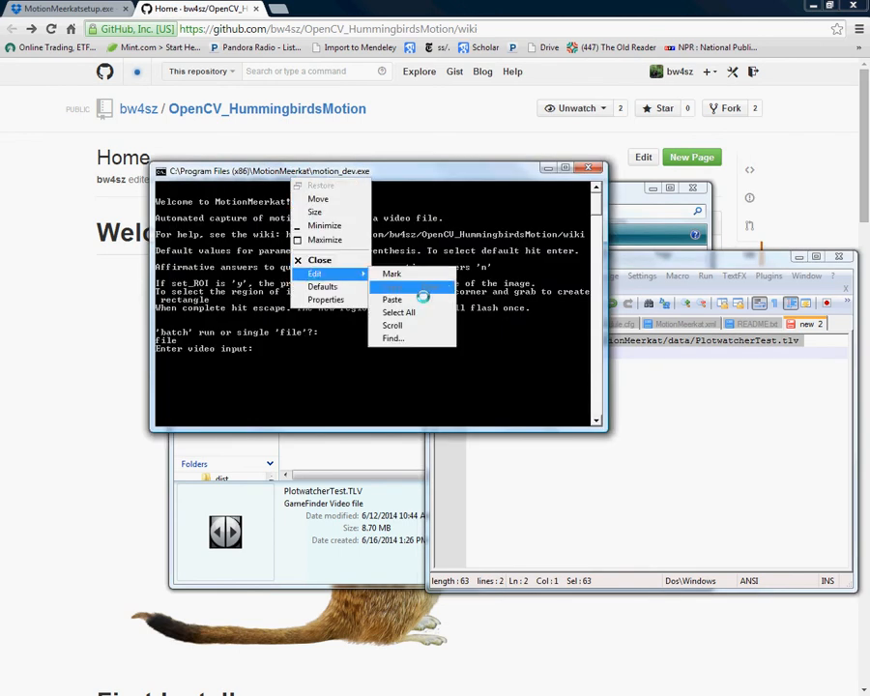
pyautogui.click(420, 302)
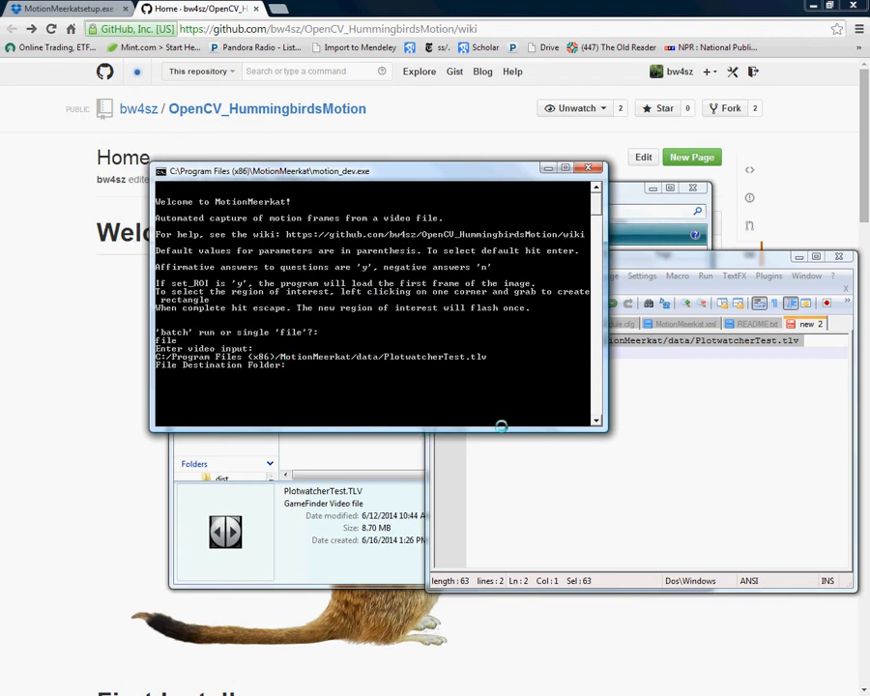
pyautogui.write('C:/test')
pyautogui.press('Return')
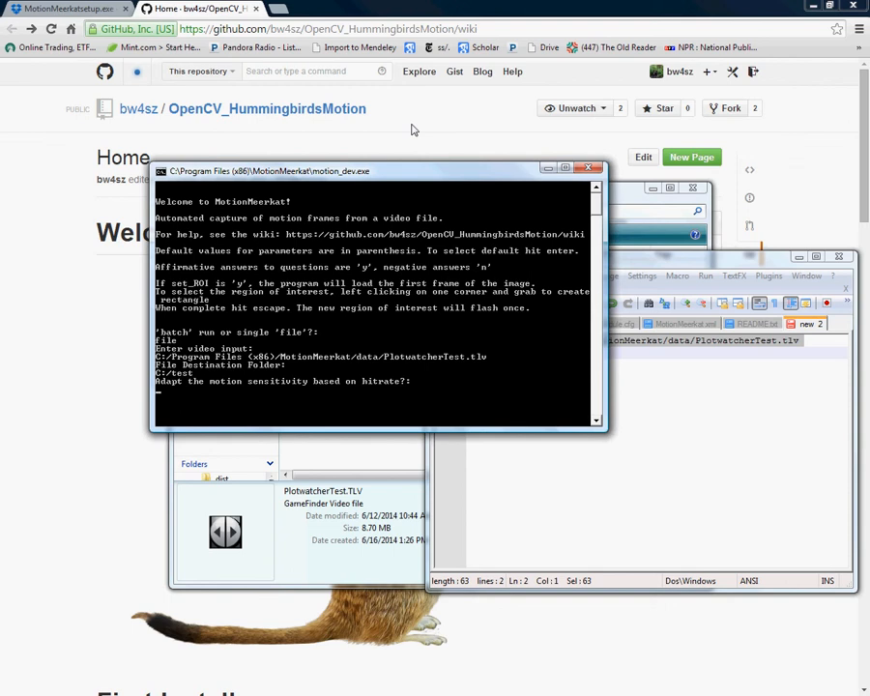
pyautogui.write('y')
# Step: Answer y to hitrate-based sensitivity and keep defaults accAvg 0.35, motion percentage 0.01, minimum 0.05
pyautogui.press('Return')
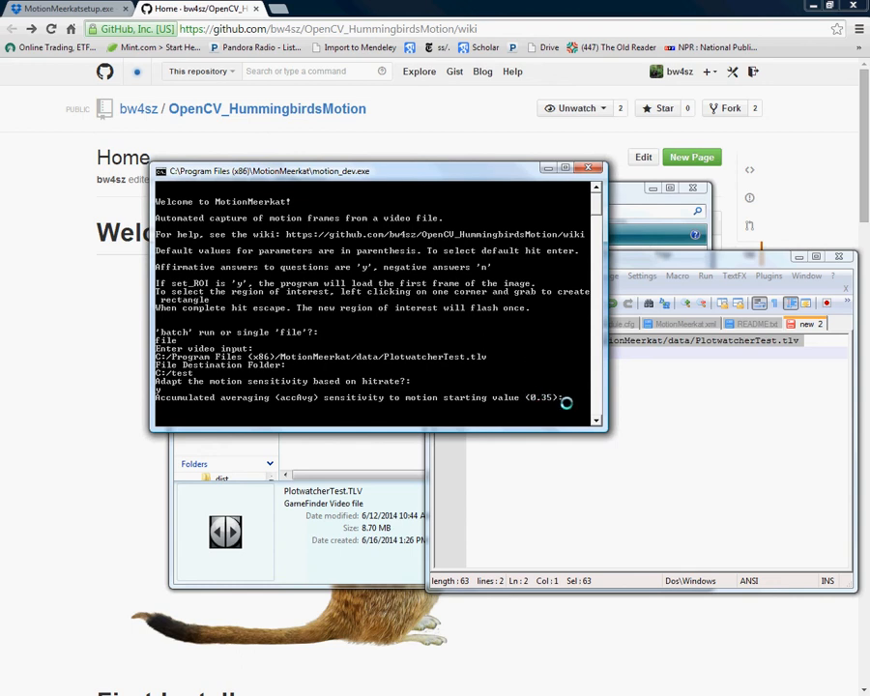
pyautogui.press('Return')
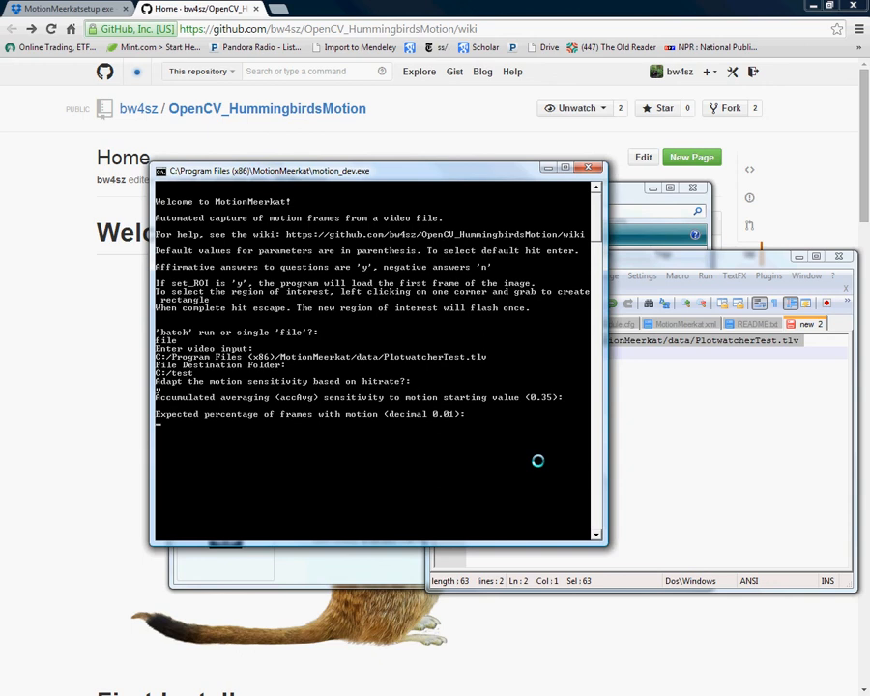
pyautogui.press('Return')
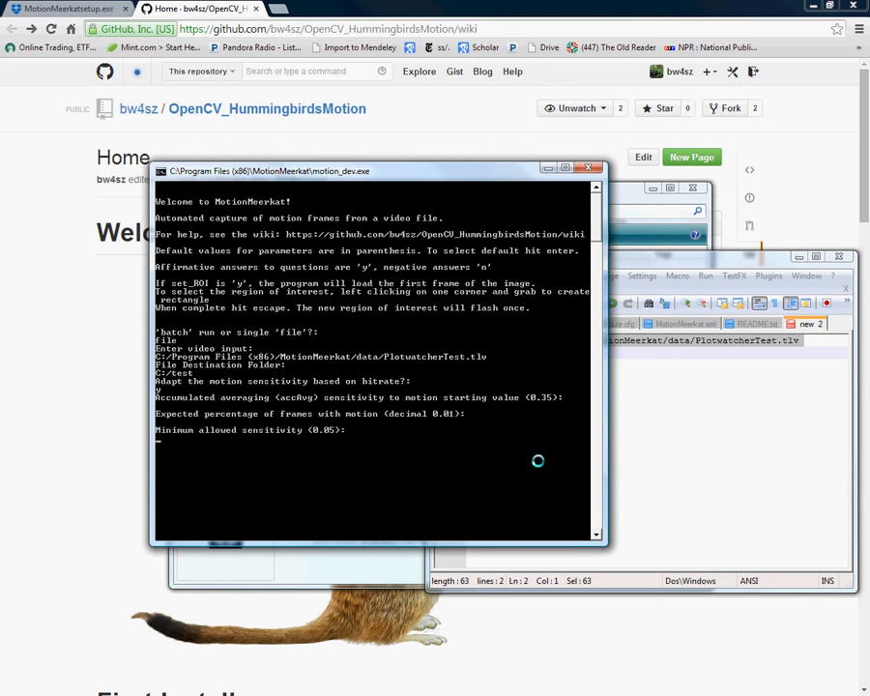
pyautogui.press('Return')
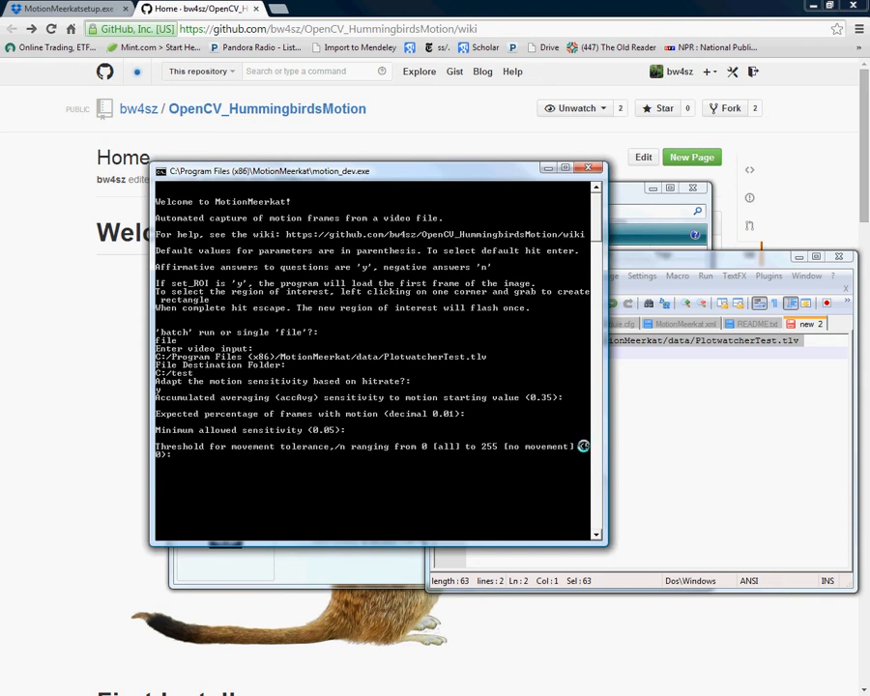
# Step: Accept the default movement tolerance, minimum contour size 0.001 and burn-in of 0 minutes
pyautogui.press('Return')
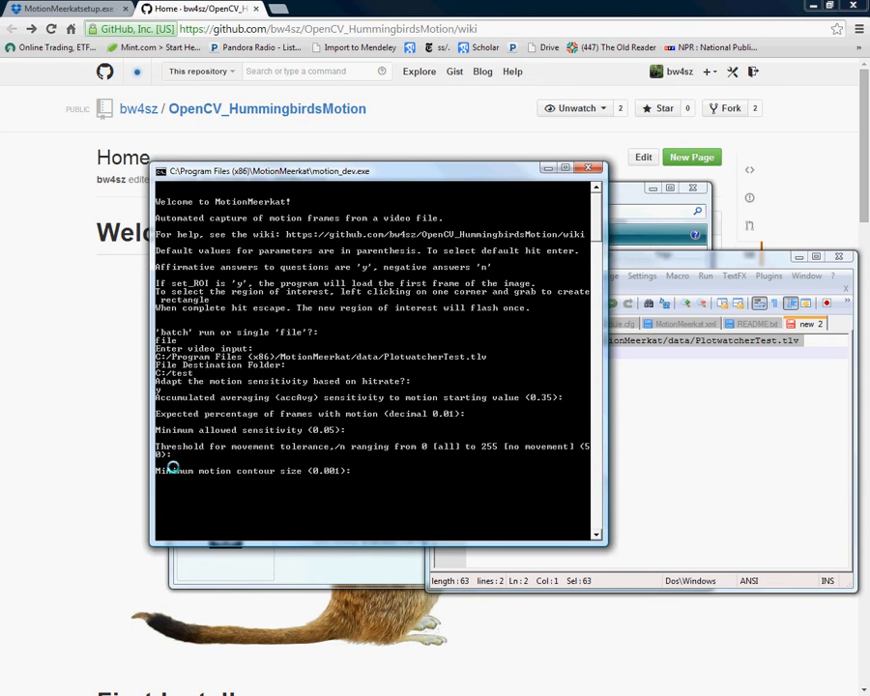
pyautogui.press('Return')
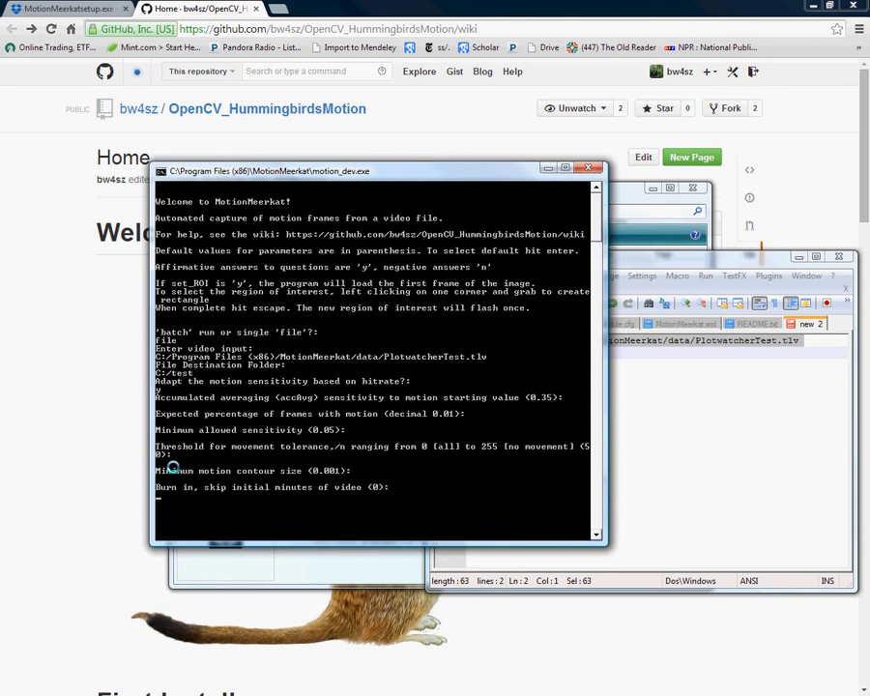
pyautogui.press('Return')
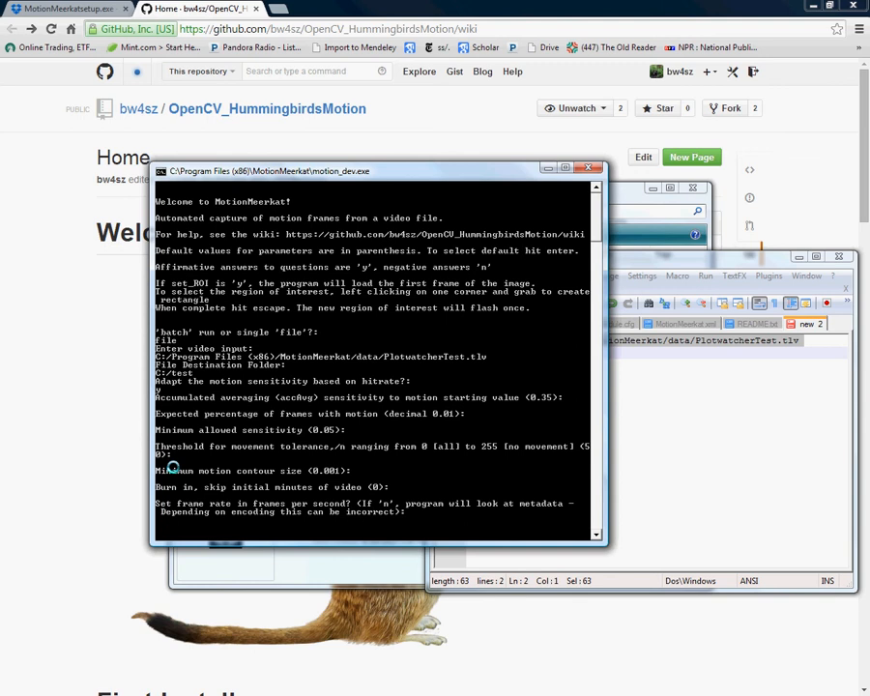
pyautogui.write('y')
# Step: Run detection at 1 frame per second as a plotwatcher video, skipping the region of interest
pyautogui.press('Return')
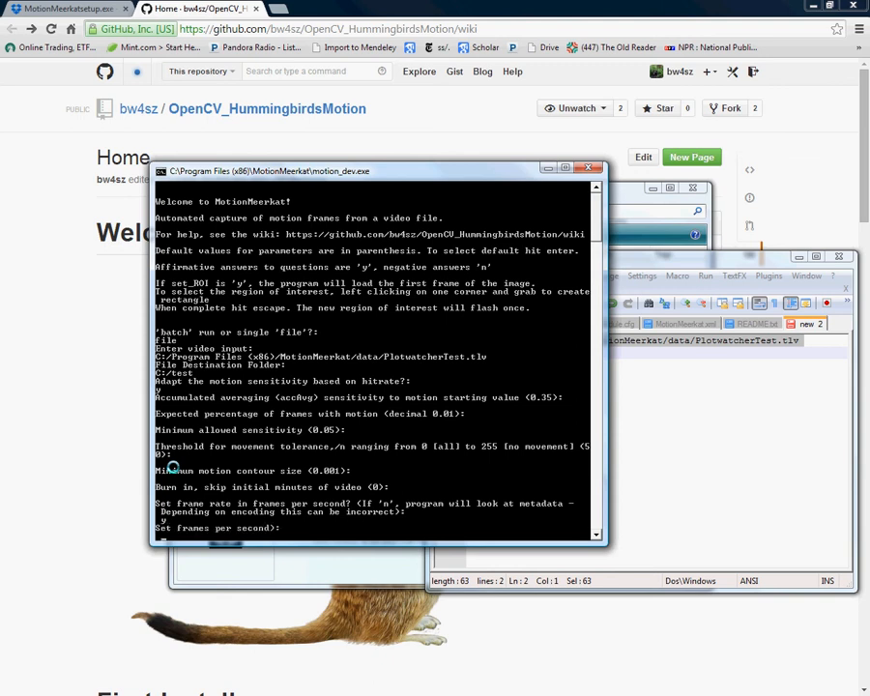
pyautogui.write('1')
pyautogui.press('Return')
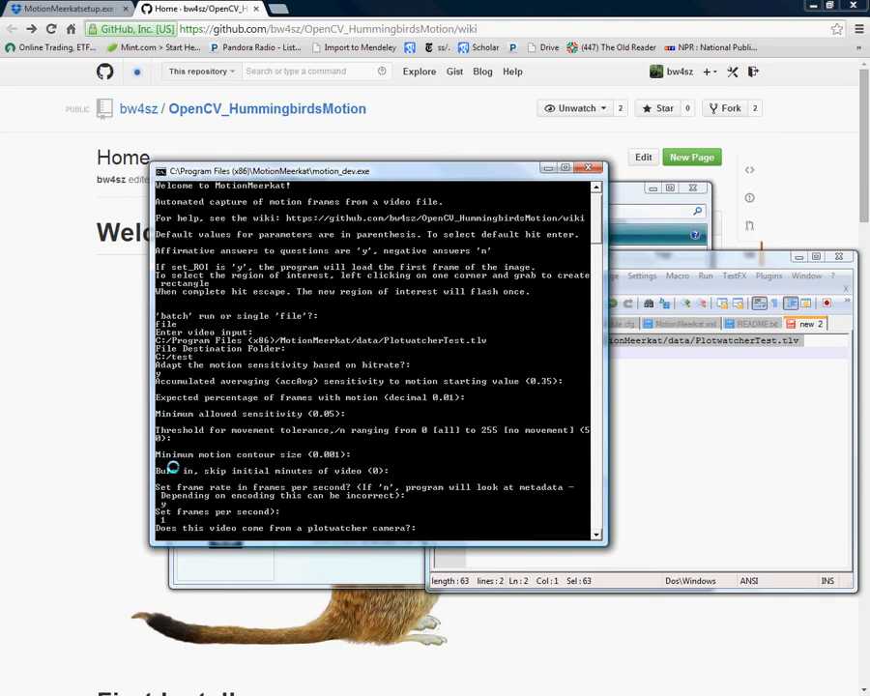
pyautogui.write('y')
pyautogui.press('Return')
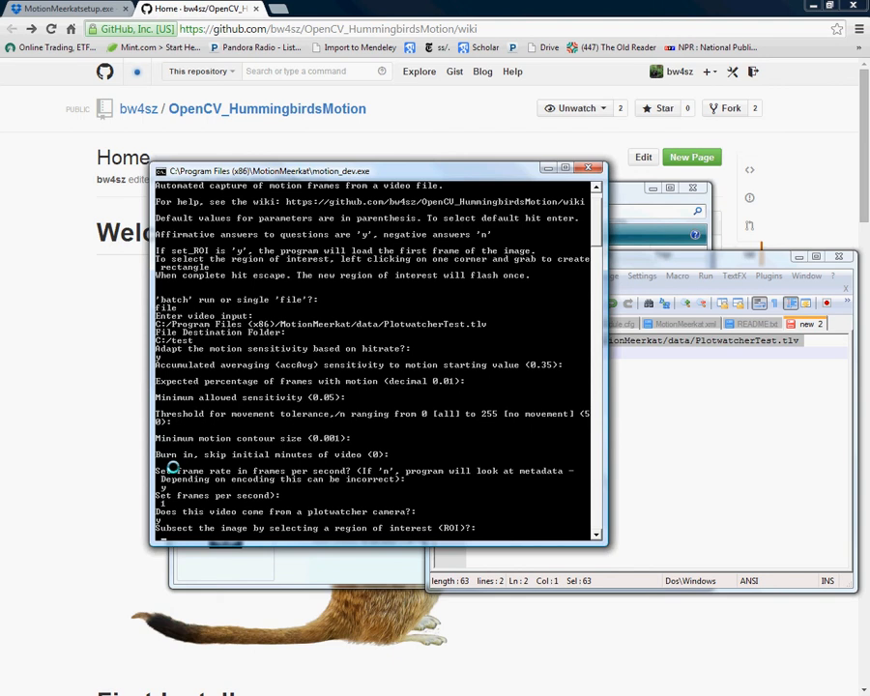
pyautogui.write('n')
pyautogui.press('Return')
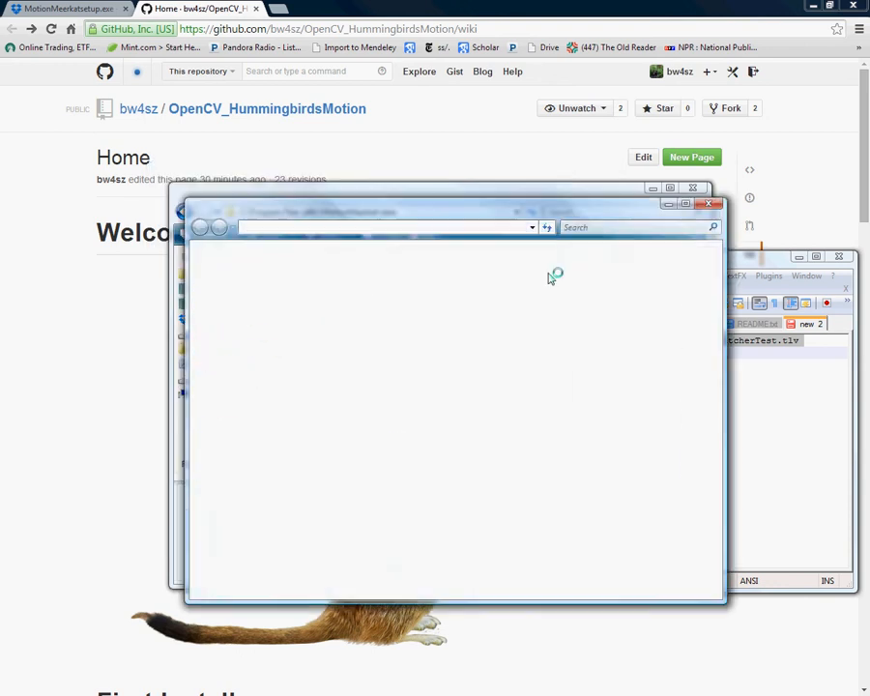
# Step: Browse to C:/test/data/PlotwatcherTest and preview motion frame 1.jpg
pyautogui.click(224, 410)
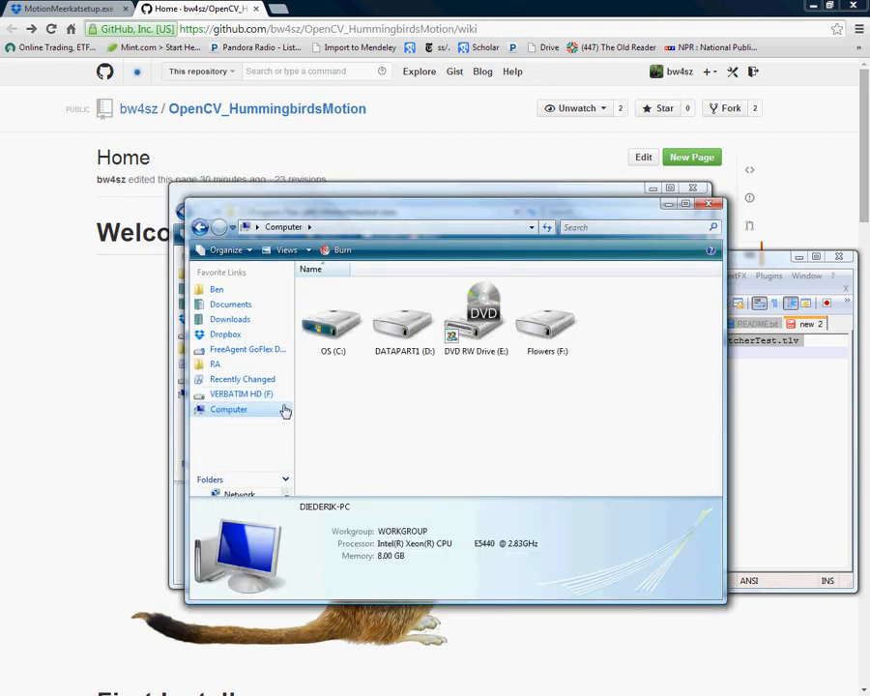
pyautogui.doubleClick(329, 321)
pyautogui.scroll(-10, 368, 373)
pyautogui.scroll(-2, 348, 361)
pyautogui.scroll(4, 353, 377)
pyautogui.doubleClick(319, 325)
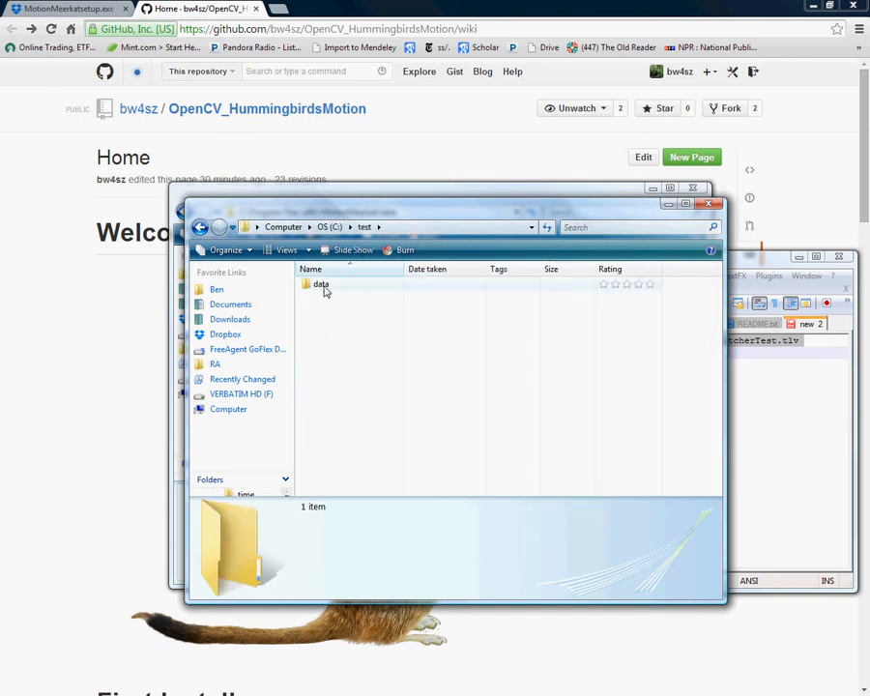
pyautogui.doubleClick(321, 284)
pyautogui.doubleClick(338, 285)
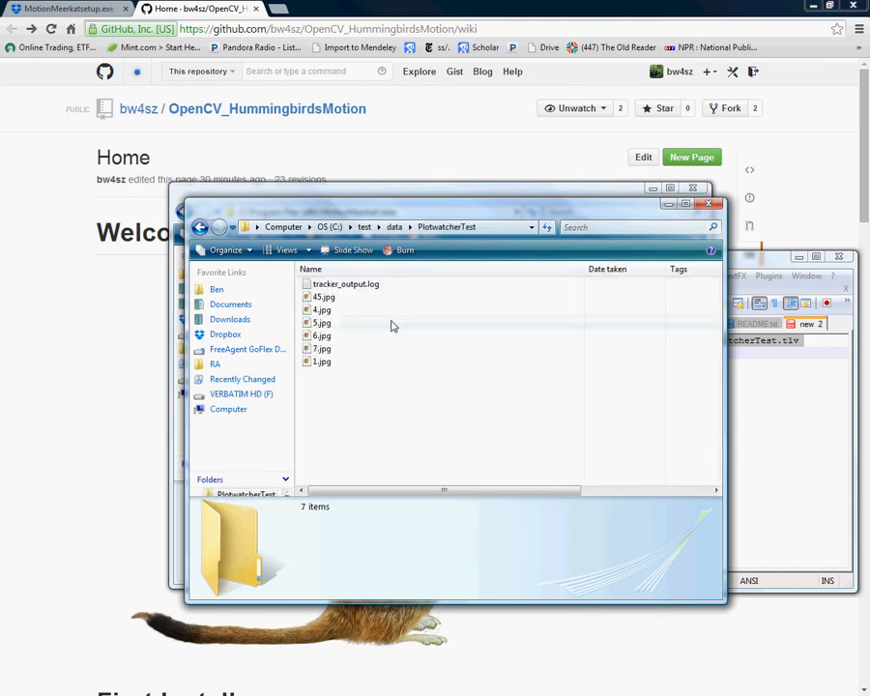
pyautogui.click(329, 363)
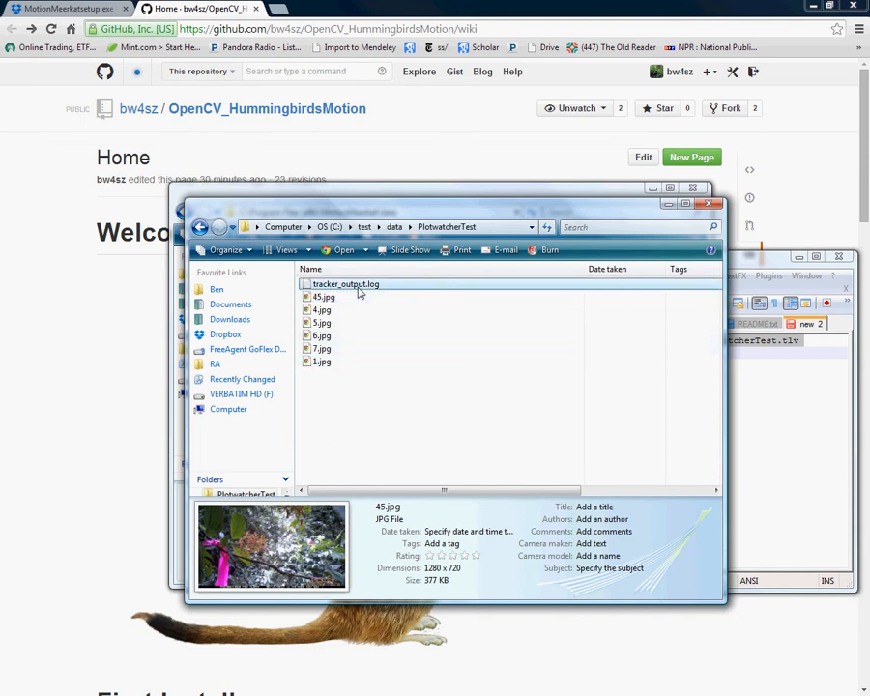
# Step: Read tracker_output.log in Notepad, highlighting the frame lines and frame 4's line, then close it
pyautogui.doubleClick(358, 286)
pyautogui.moveTo(151, 265); pyautogui.dragTo(191, 265)
pyautogui.moveTo(151, 306)
pyautogui.mouseDown()
pyautogui.moveTo(190, 306)
pyautogui.moveTo(139, 265)
pyautogui.moveTo(182, 275)
pyautogui.moveTo(115, 277)
pyautogui.mouseUp()
pyautogui.click(195, 301)
pyautogui.click(170, 286)
pyautogui.click(184, 276)
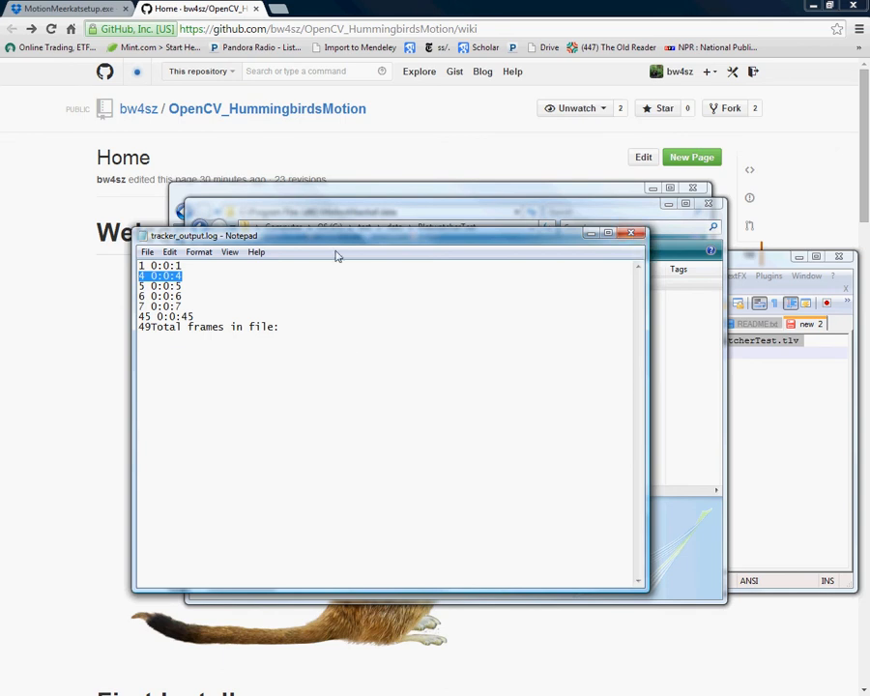
pyautogui.click(301, 276)
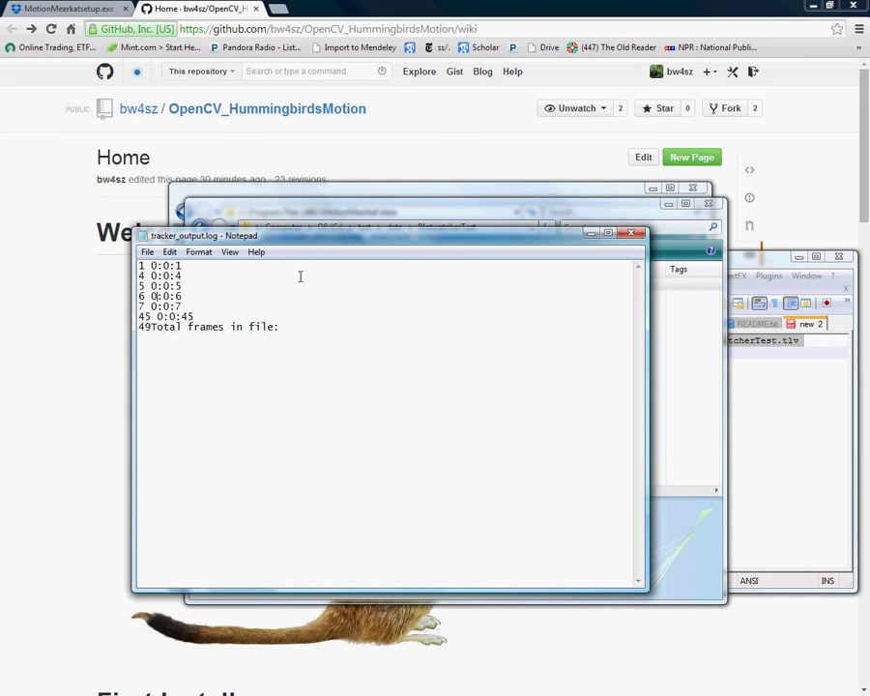
pyautogui.click(629, 233)
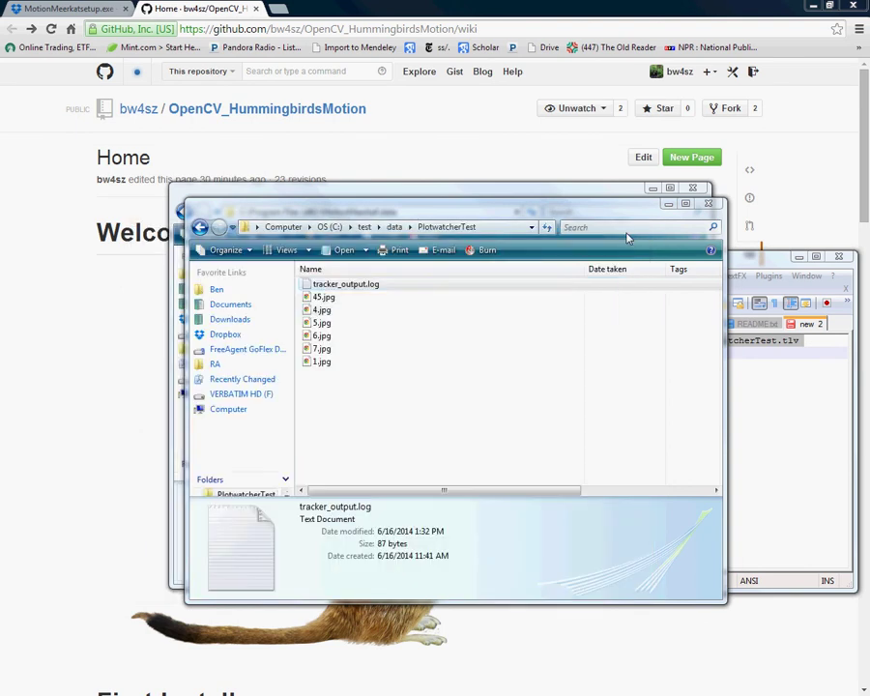
# Step: View motion frame 4.jpg in Chrome and preview 45.jpg in the folder
pyautogui.click(325, 364)
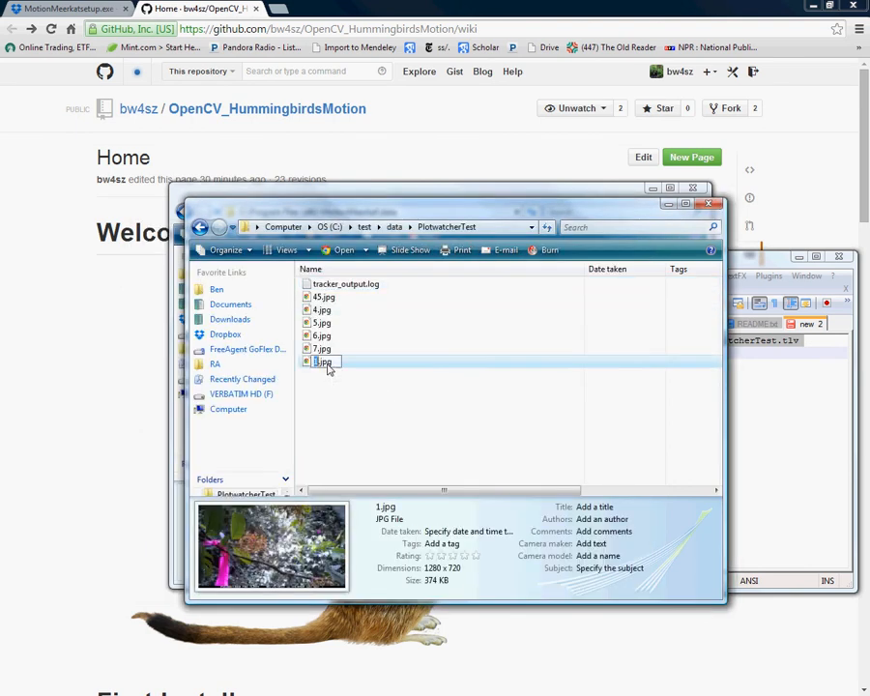
pyautogui.doubleClick(323, 311)
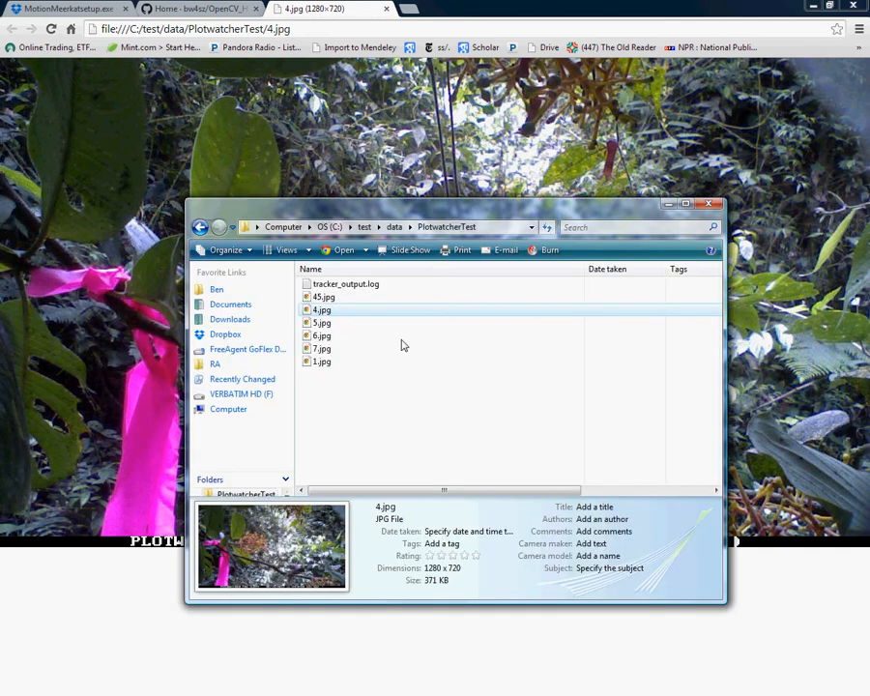
pyautogui.click(353, 296)
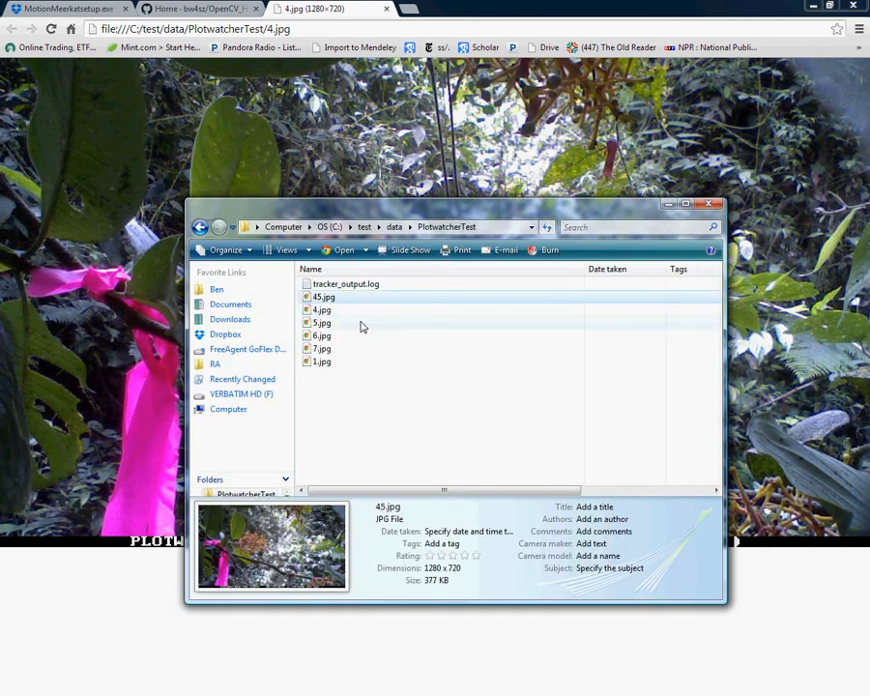
# Step: Select all six motion-frame JPGs and look through their right-click file actions
pyautogui.keyDown('shift'); pyautogui.click(327, 363); pyautogui.keyUp('shift')
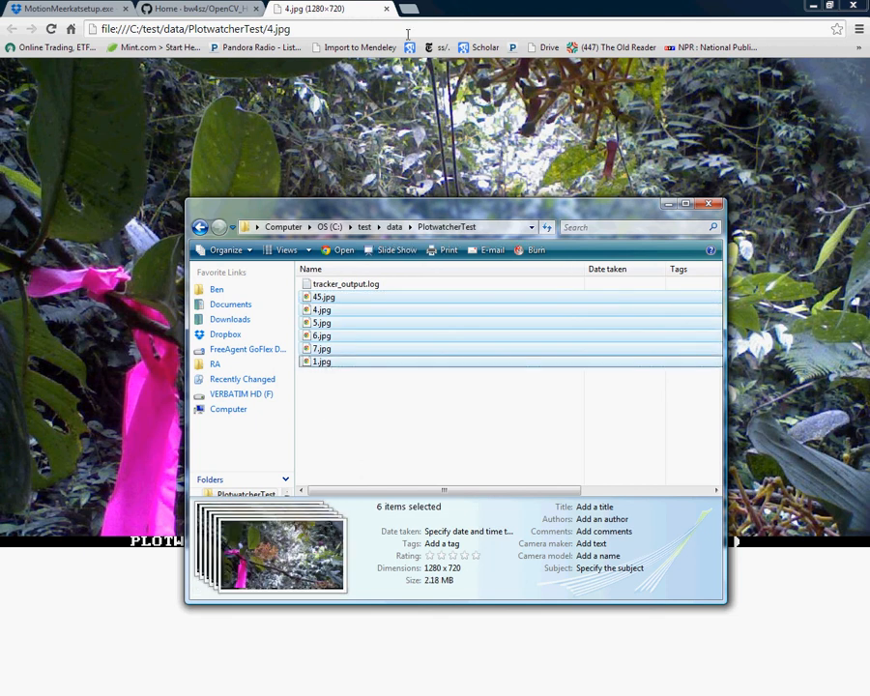
pyautogui.rightClick(338, 371)
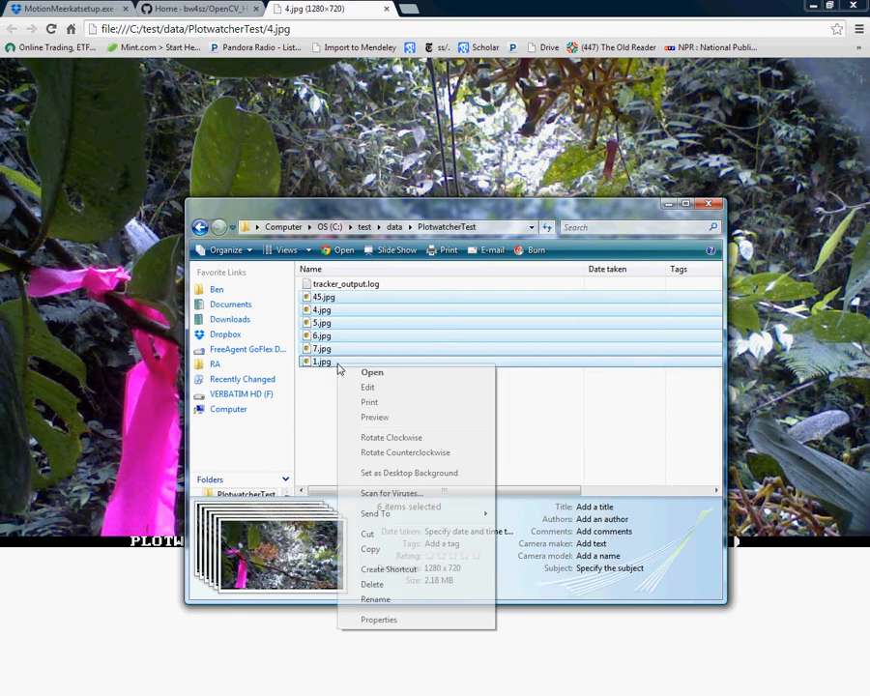
pyautogui.click(332, 404)
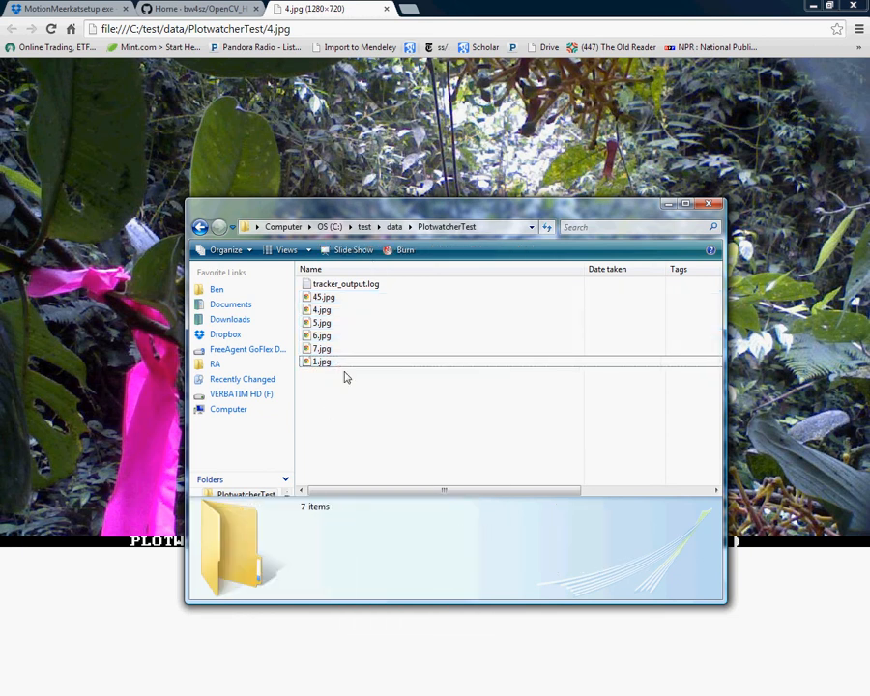
pyautogui.moveTo(335, 369); pyautogui.dragTo(327, 305)
pyautogui.rightClick(327, 302)
pyautogui.rightClick(305, 306)
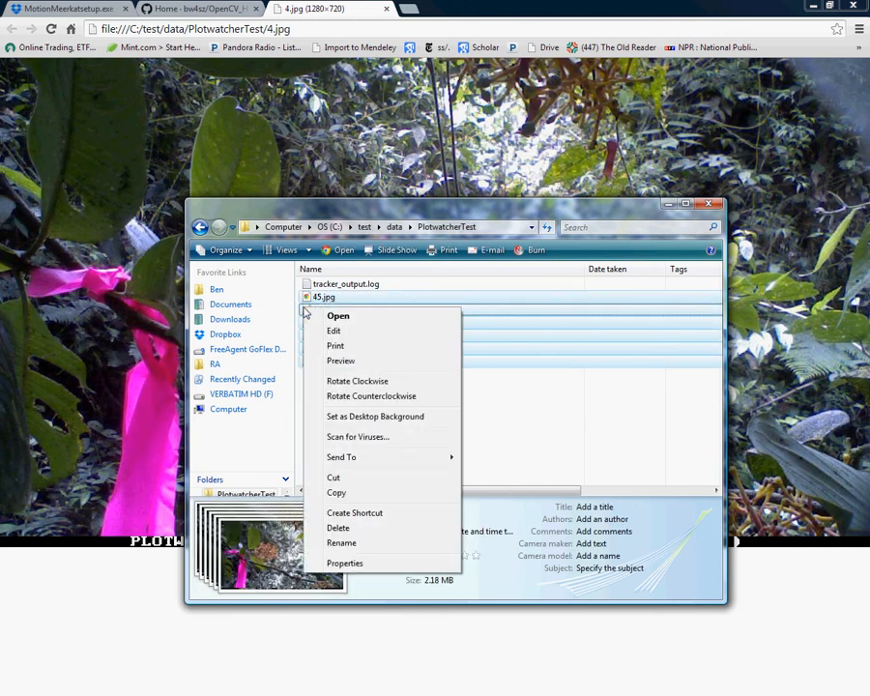
pyautogui.click(351, 409)
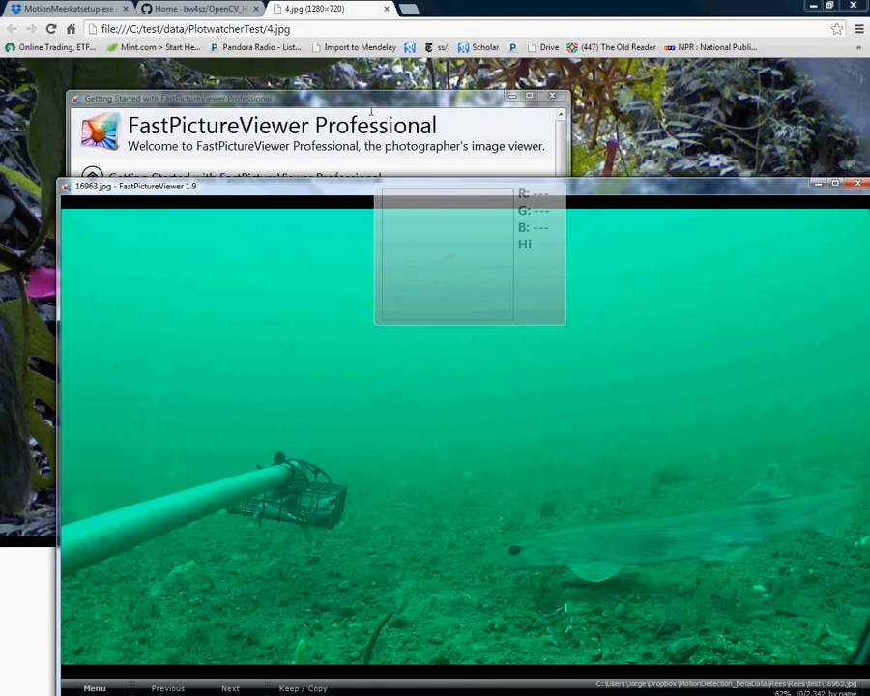
# Step: Dismiss FastPictureViewer's welcome screen and select all six JPGs for viewing
pyautogui.click(513, 96)
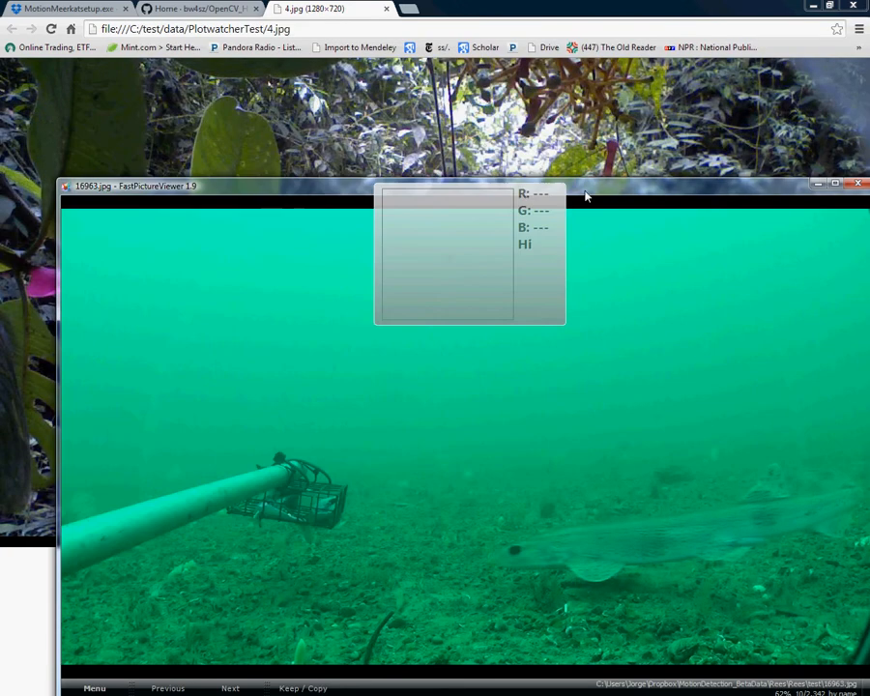
pyautogui.moveTo(585, 193); pyautogui.dragTo(629, 5)
pyautogui.click(408, 565)
pyautogui.click(337, 364)
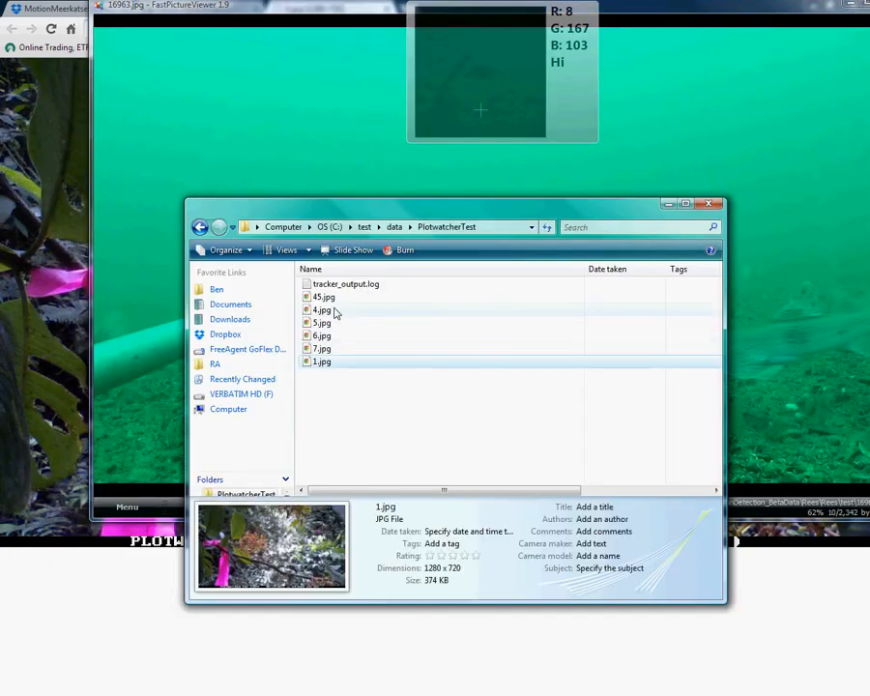
pyautogui.keyDown('shift'); pyautogui.click(333, 298); pyautogui.keyUp('shift')
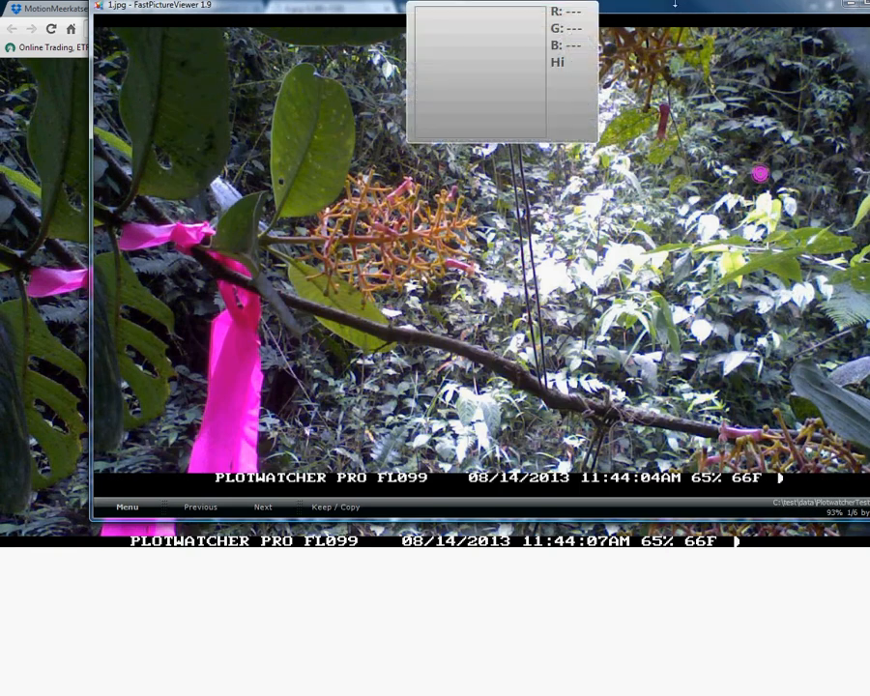
pyautogui.moveTo(682, 16); pyautogui.dragTo(614, 76)
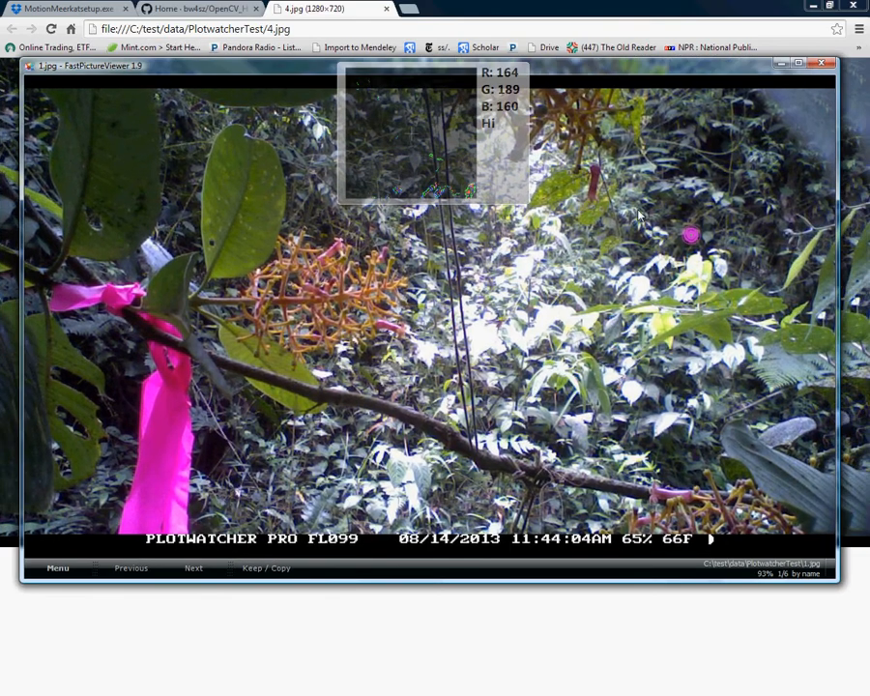
# Step: Flip through the motion frames in FastPictureViewer, settling on 4.jpg
pyautogui.press('Right')
pyautogui.press('Right')
pyautogui.press('Left')
pyautogui.press('Left')
pyautogui.press('Right')
pyautogui.press('Right')
pyautogui.press('Home')
pyautogui.press('End')
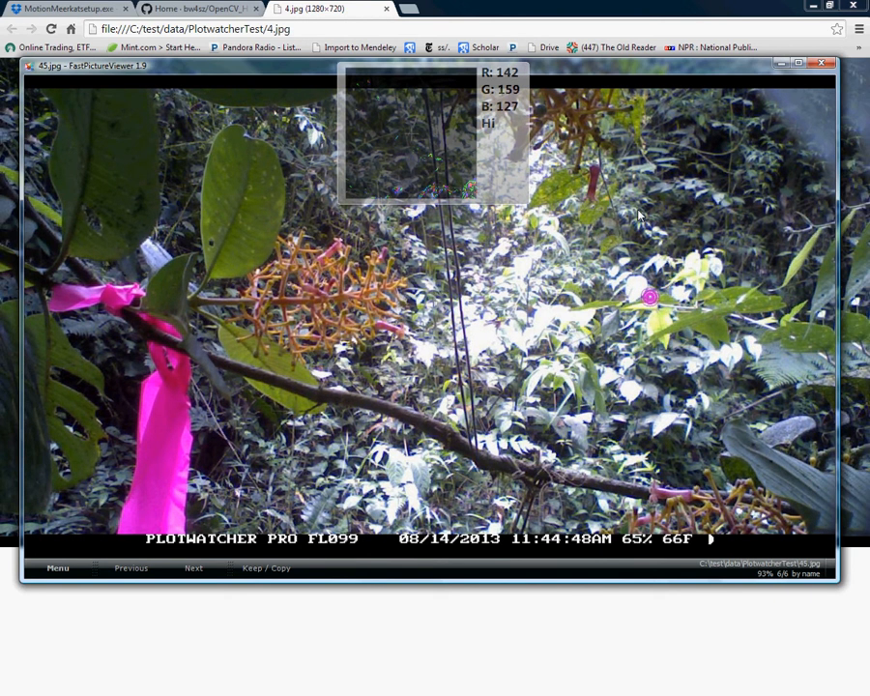
pyautogui.press('Home')
pyautogui.press('Right')
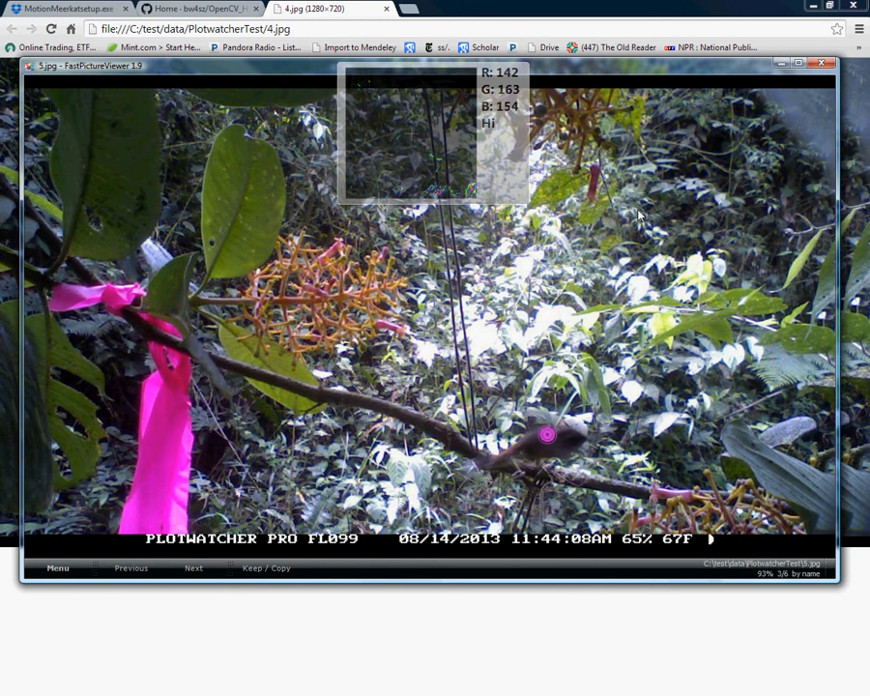
pyautogui.press('Right')
pyautogui.press('Right')
pyautogui.press('Home')
pyautogui.press('Right')
pyautogui.press('Right')
pyautogui.press('Right')
pyautogui.press('Right')
pyautogui.press('Left')
pyautogui.press('Left')
pyautogui.press('Right')
pyautogui.press('Home')
pyautogui.press('Right')
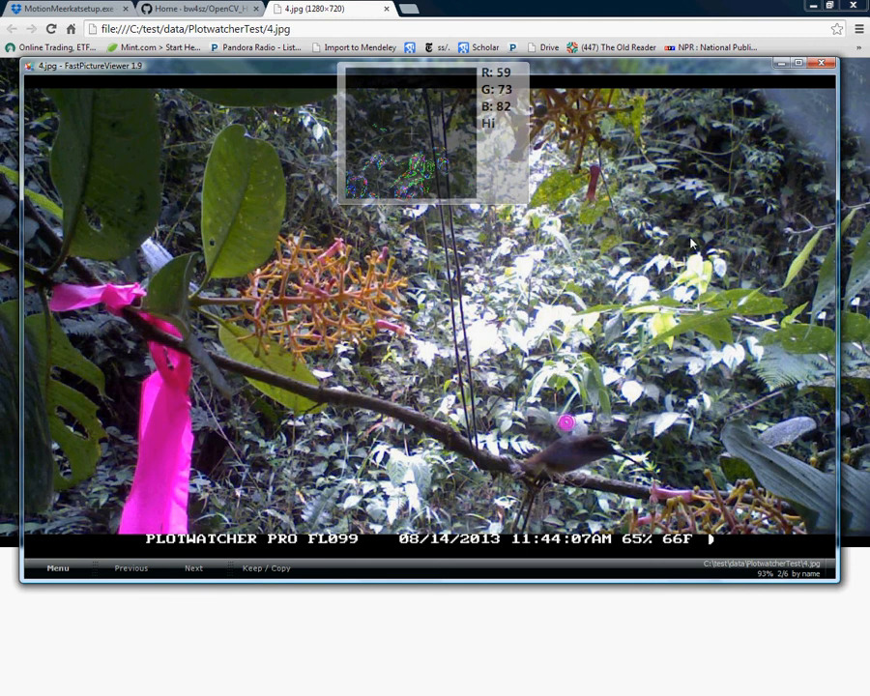
# Step: Exit FastPictureViewer, confirming the exit dialog
pyautogui.click(824, 67)
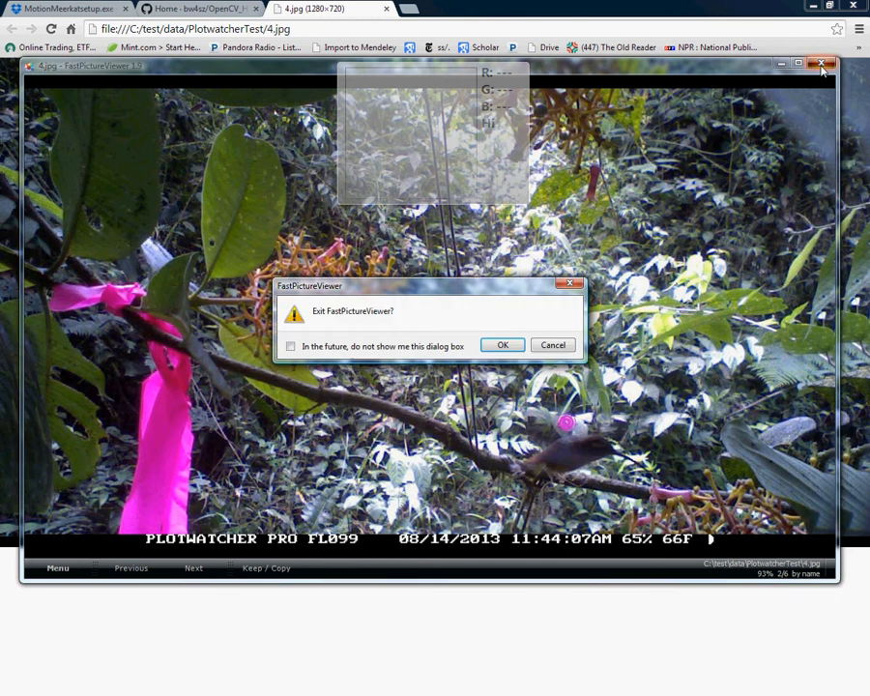
pyautogui.click(497, 342)
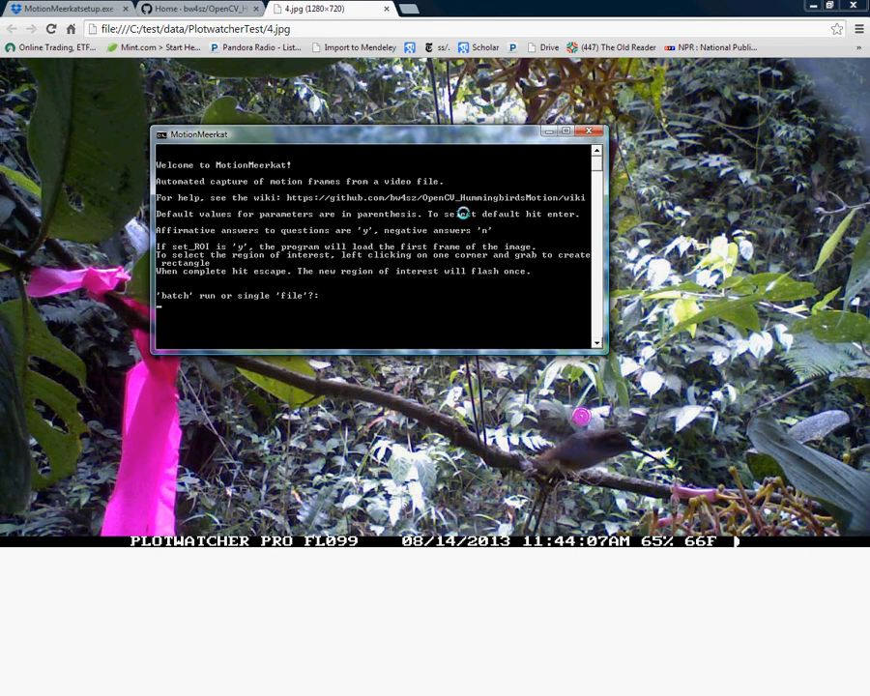
pyautogui.write('file')
# Step: Choose single-file mode, paste the PlotwatcherTest.tlv path from the notes and set C:/test as destination
pyautogui.press('Return')
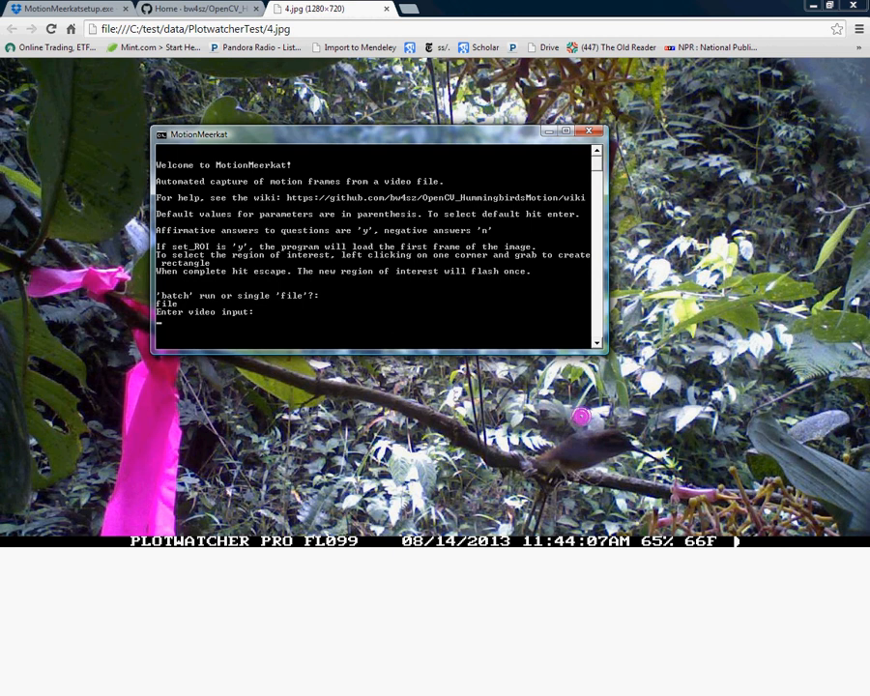
pyautogui.hotkey('alt', 'Tab')
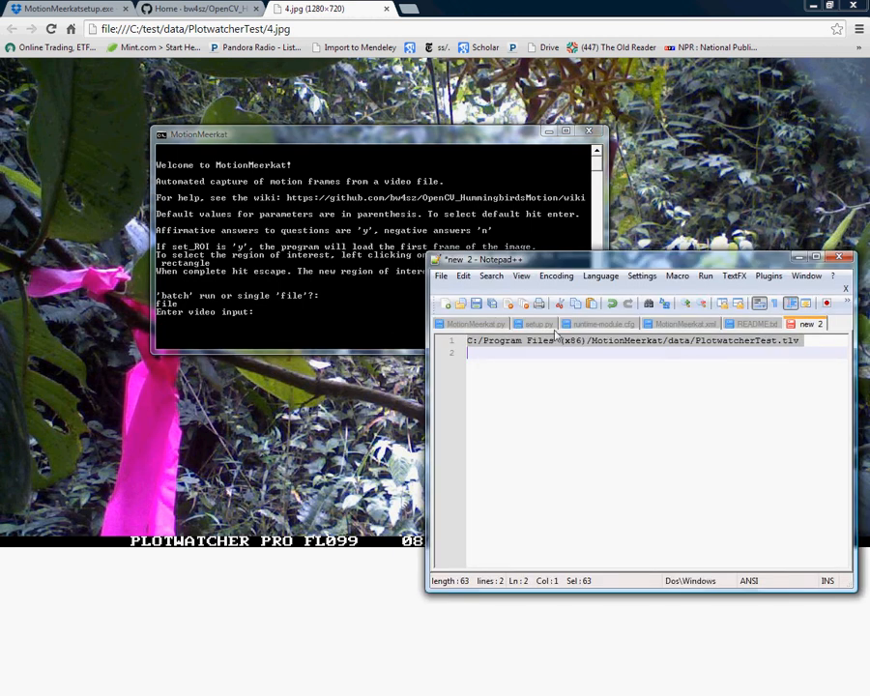
pyautogui.click(575, 344)
pyautogui.tripleClick(575, 343)
pyautogui.click(293, 137)
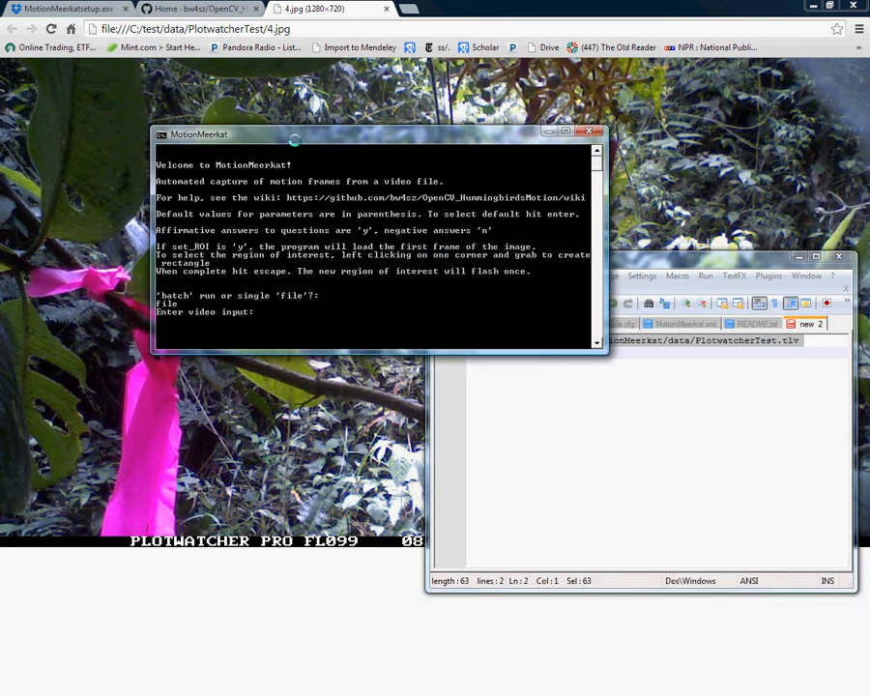
pyautogui.rightClick(293, 137)
pyautogui.click(410, 262)
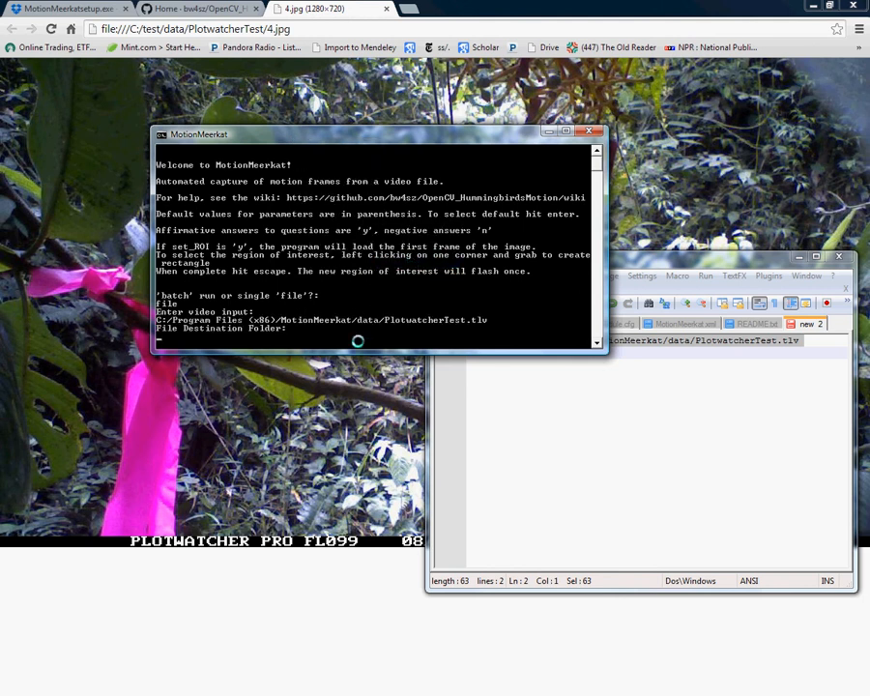
pyautogui.write('C:/test')
pyautogui.press('Return')
pyautogui.write('n')
# Step: Decline hitrate sensitivity, keep default thresholds, set 1 fps plotwatcher and request region-of-interest selection
pyautogui.press('Return')
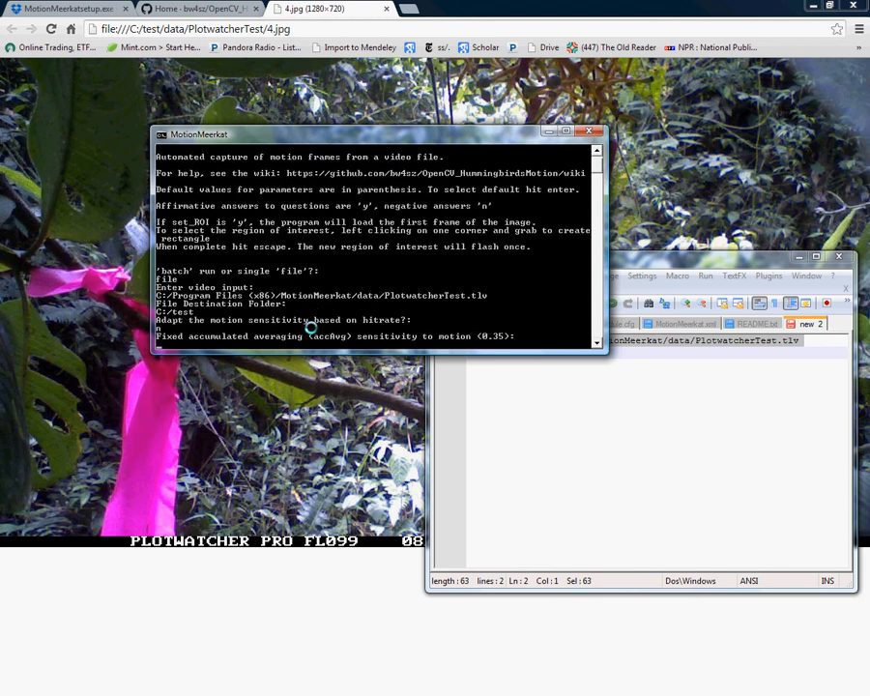
pyautogui.press('Return')
pyautogui.press('Return')
pyautogui.press('Return')
pyautogui.press('Return')
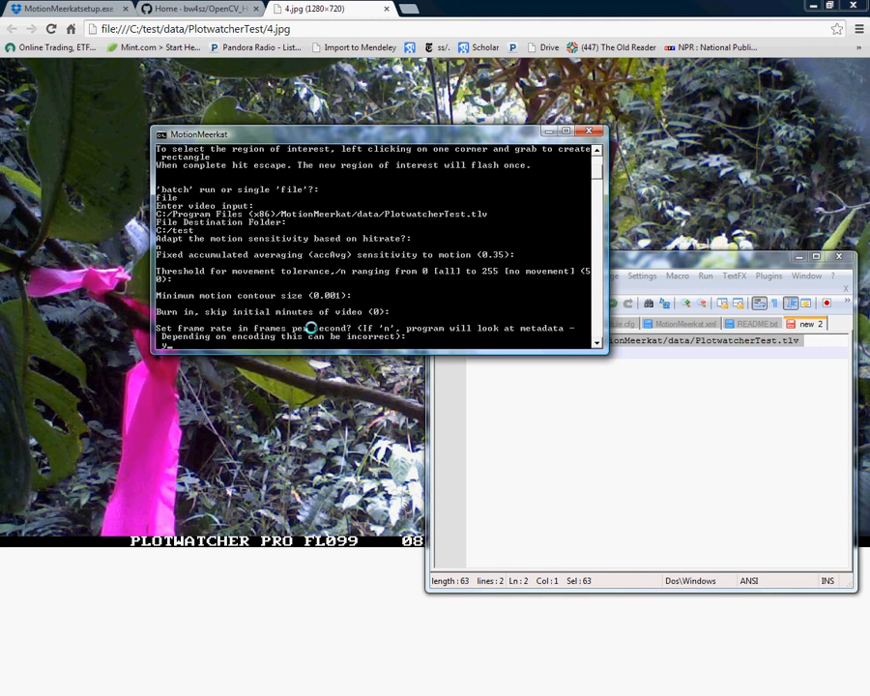
pyautogui.write('y')
pyautogui.press('Return')
pyautogui.write('1')
pyautogui.press('Return')
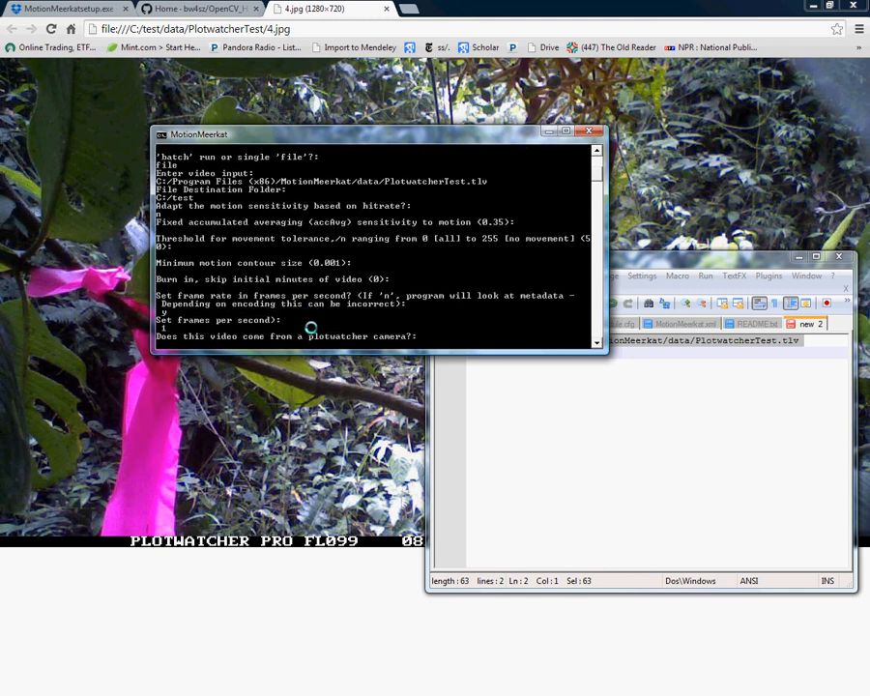
pyautogui.write('y')
pyautogui.press('Return')
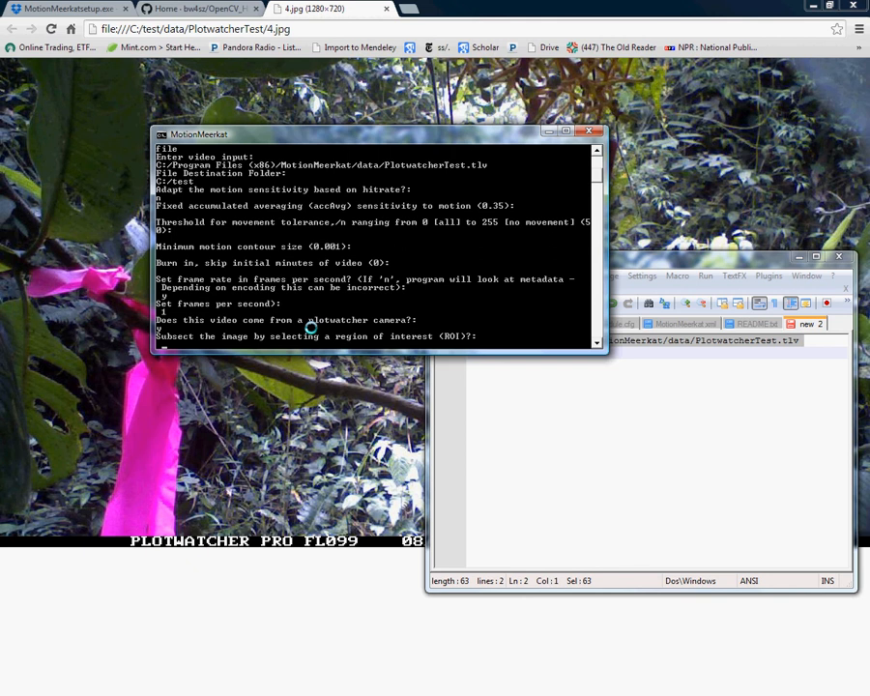
pyautogui.write('y')
pyautogui.press('Return')
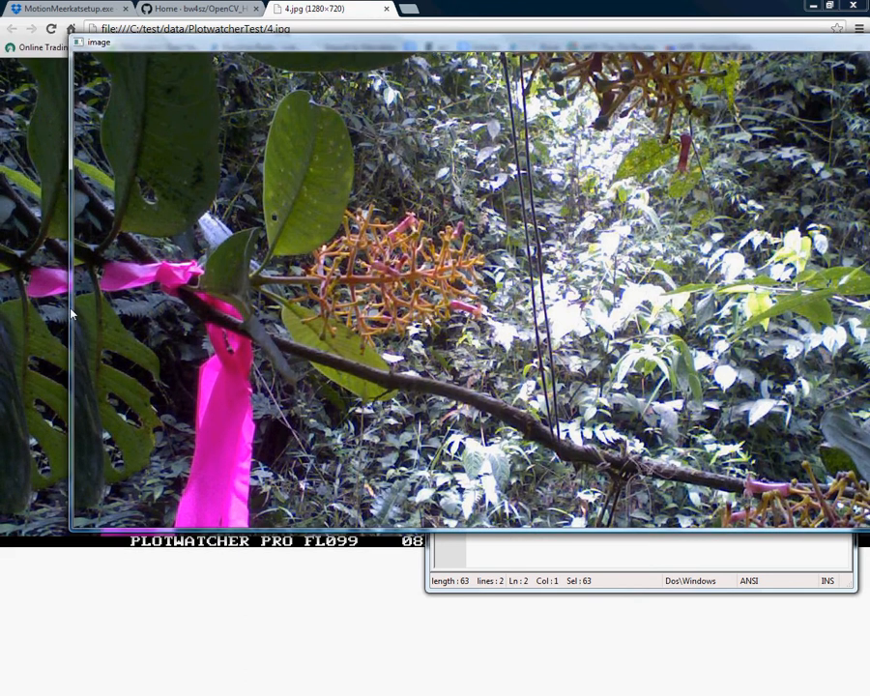
# Step: Draw a region of interest over most of the first frame and start processing
pyautogui.moveTo(188, 49); pyautogui.dragTo(121, 50)
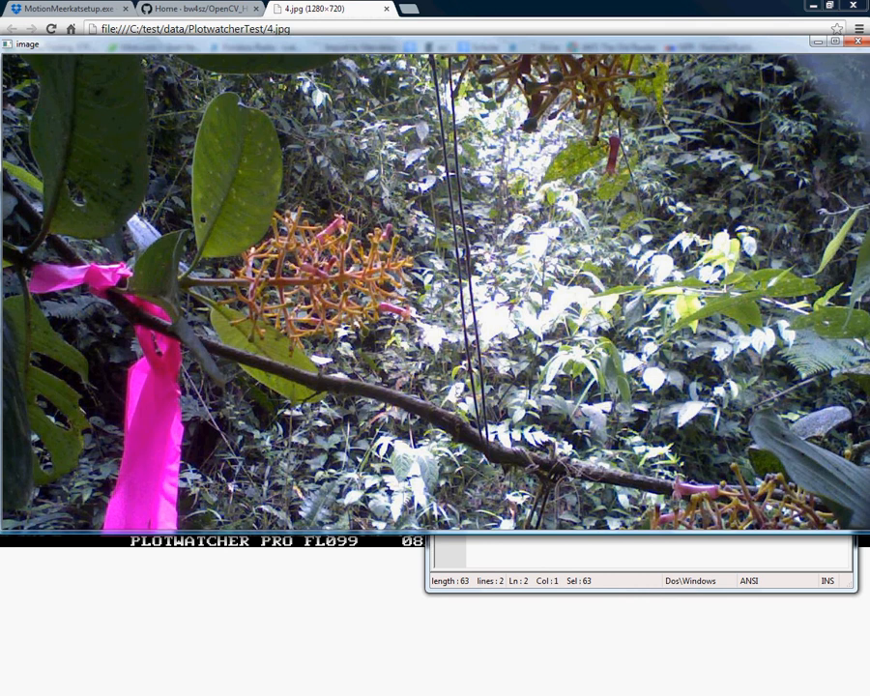
pyautogui.moveTo(190, 77); pyautogui.dragTo(760, 514)
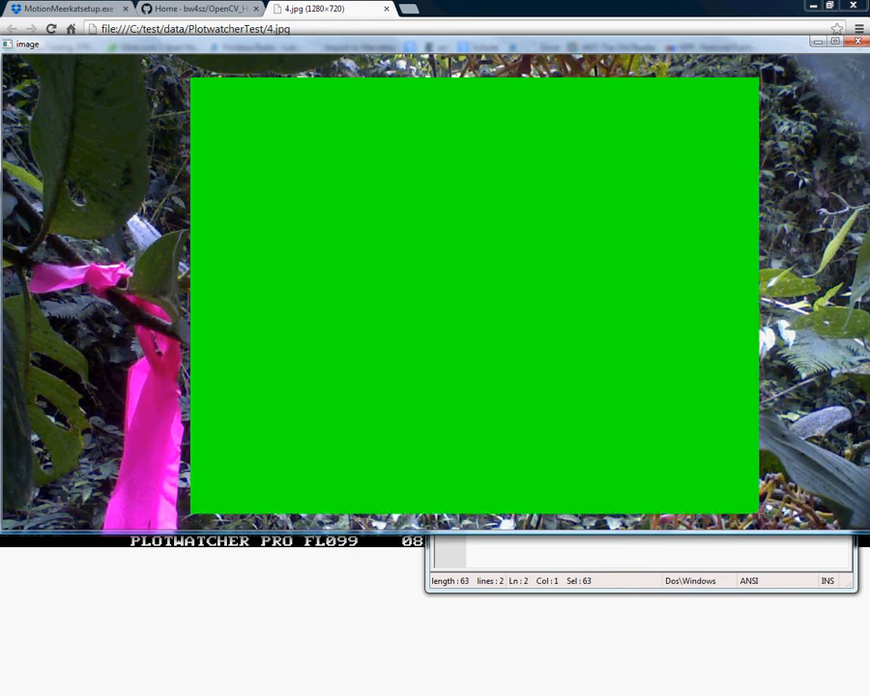
pyautogui.press('Return')
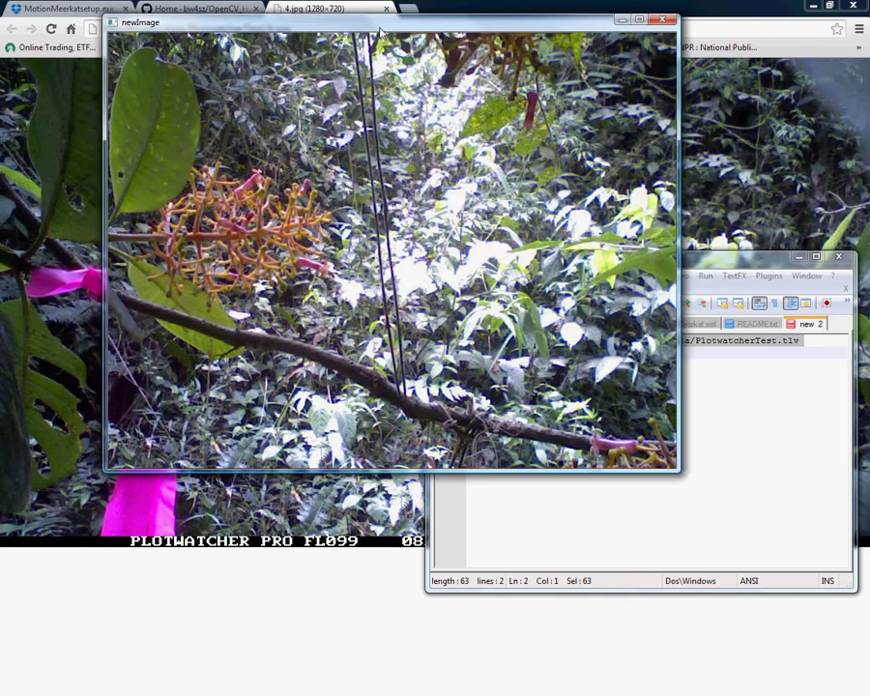
pyautogui.moveTo(381, 34); pyautogui.dragTo(392, 95)
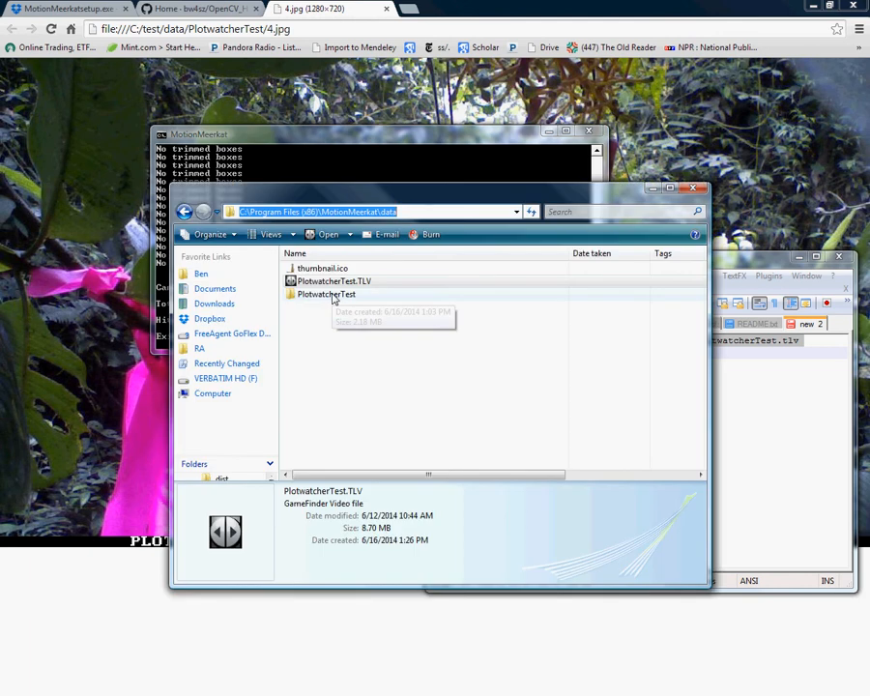
# Step: Open the PlotwatcherTest folder, refresh its file list and view 48.jpg in Chrome
pyautogui.click(332, 296)
pyautogui.press('Return')
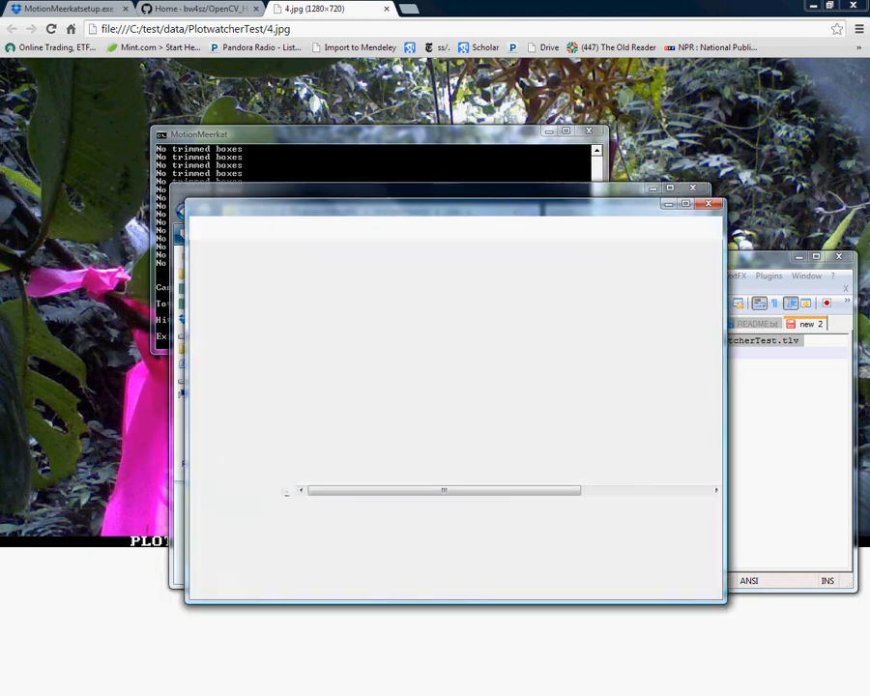
pyautogui.rightClick(359, 427)
pyautogui.click(406, 494)
pyautogui.doubleClick(332, 320)
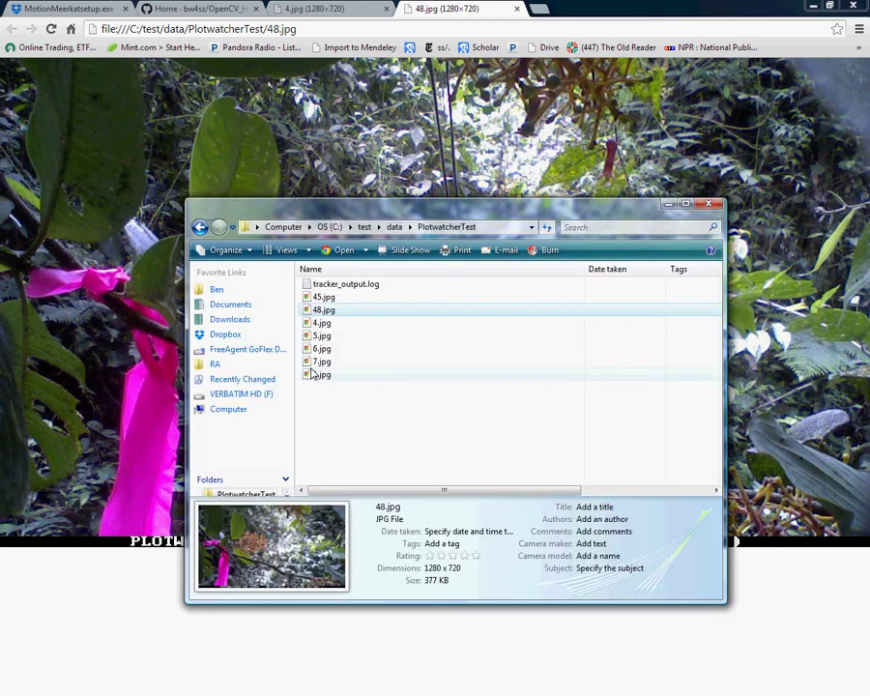
# Step: Open all seven JPGs in FastPictureViewer and dismiss its welcome windows
pyautogui.click(322, 374)
pyautogui.keyDown('shift'); pyautogui.click(334, 300); pyautogui.keyUp('shift')
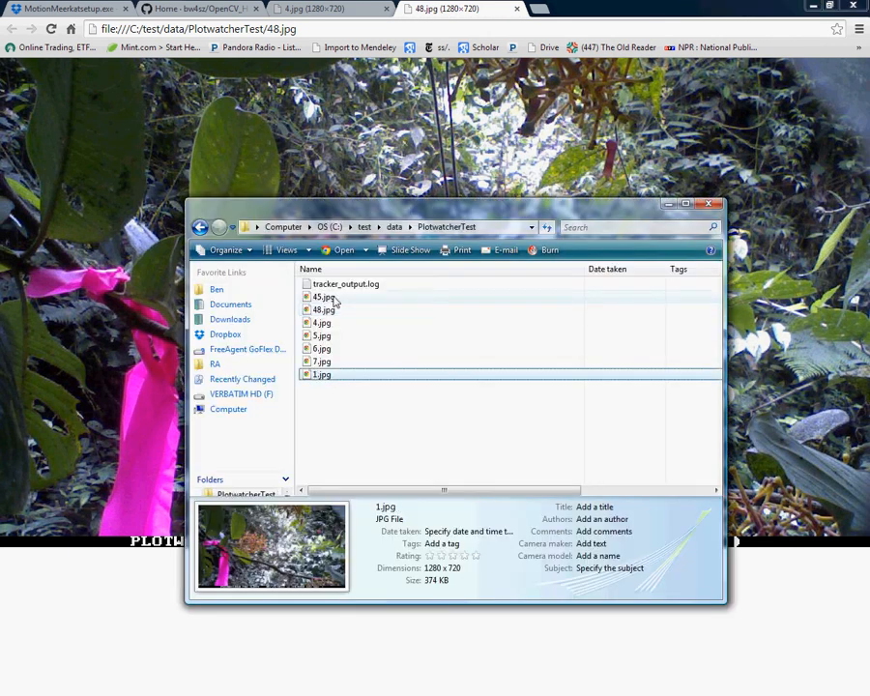
pyautogui.rightClick(328, 376)
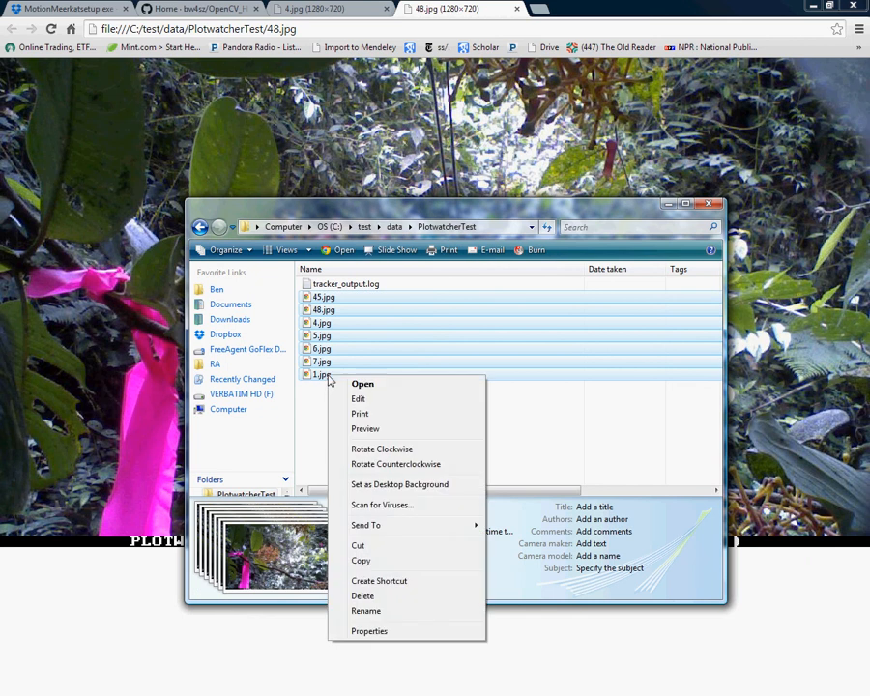
pyautogui.click(609, 422)
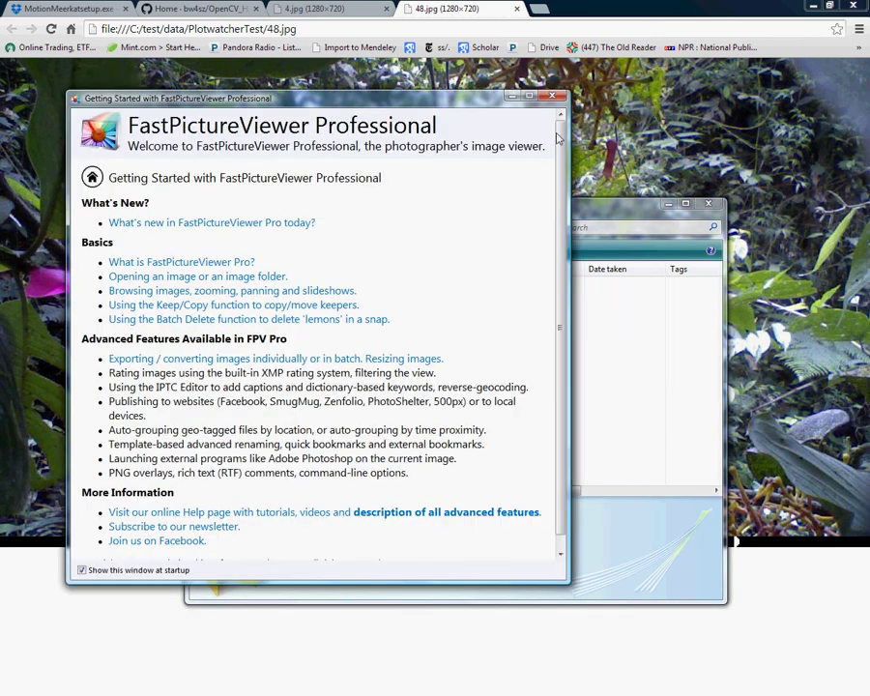
pyautogui.click(551, 96)
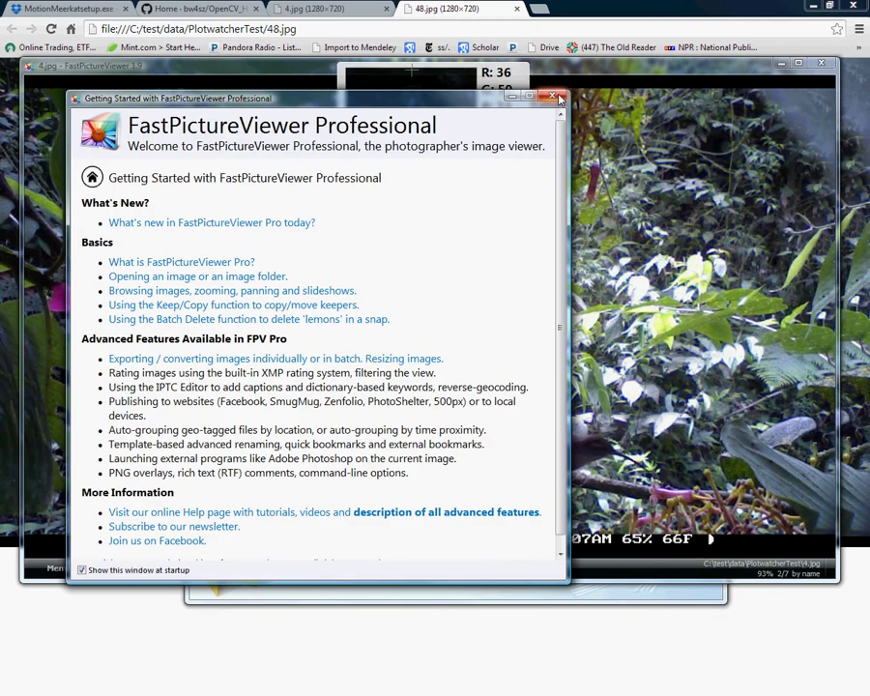
pyautogui.click(552, 96)
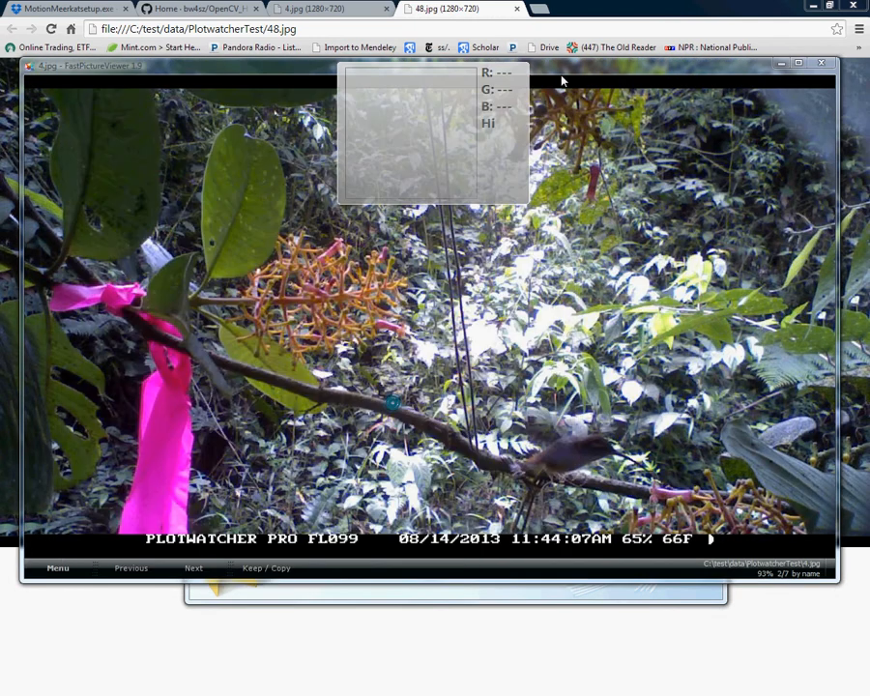
# Step: Reopen the seven JPGs, browse frames 1, 4 and 5, then exit the viewer
pyautogui.click(318, 377)
pyautogui.keyDown('shift'); pyautogui.click(324, 298); pyautogui.keyUp('shift')
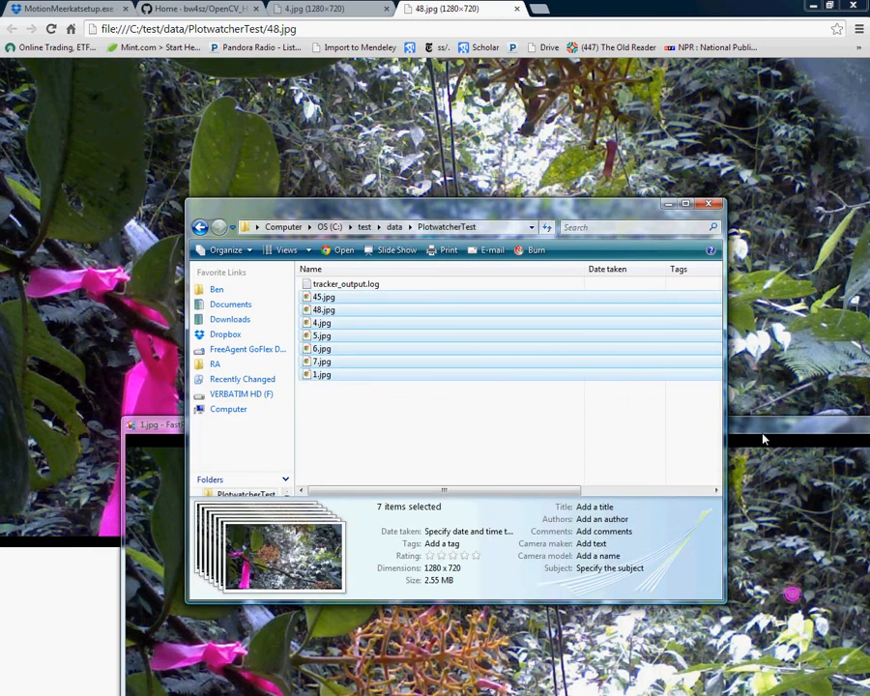
pyautogui.press('Return')
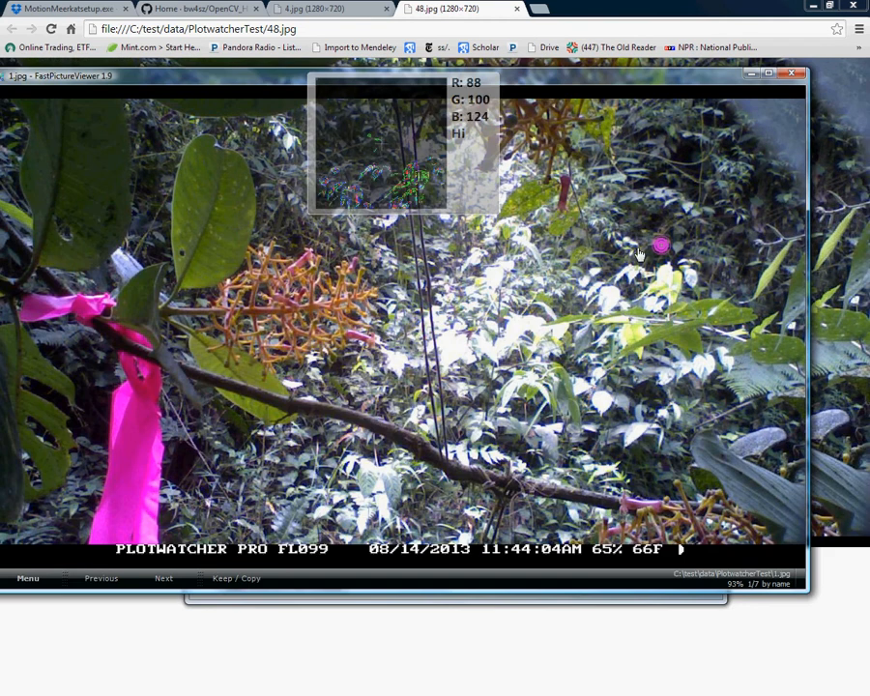
pyautogui.press('Right')
pyautogui.press('Right')
pyautogui.press('Right')
pyautogui.press('Right')
pyautogui.press('Right')
pyautogui.press('Right')
pyautogui.press('Left')
pyautogui.press('Left')
pyautogui.press('Left')
pyautogui.press('Left')
pyautogui.press('Left')
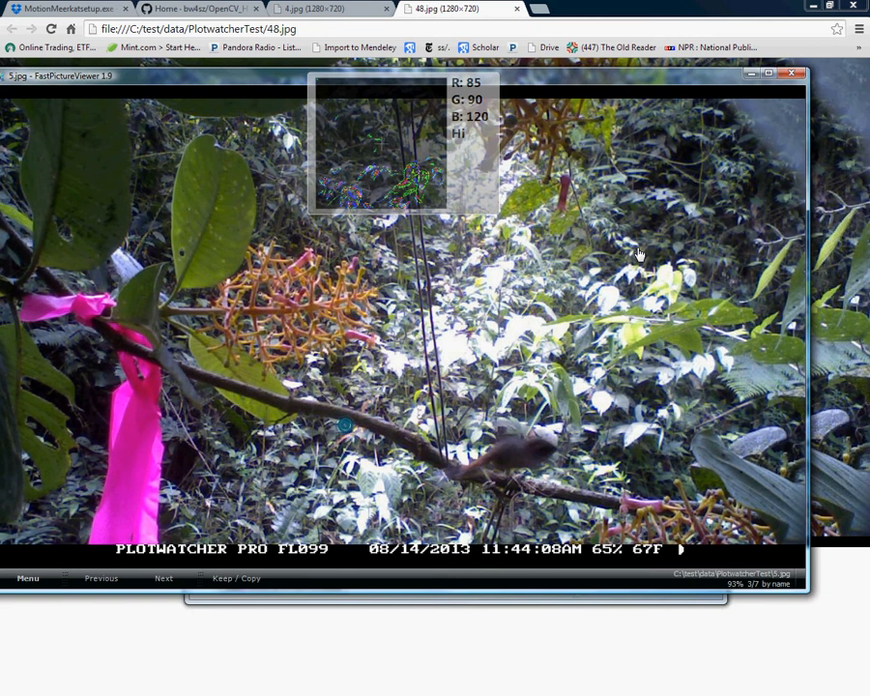
pyautogui.click(795, 74)
pyautogui.click(470, 353)
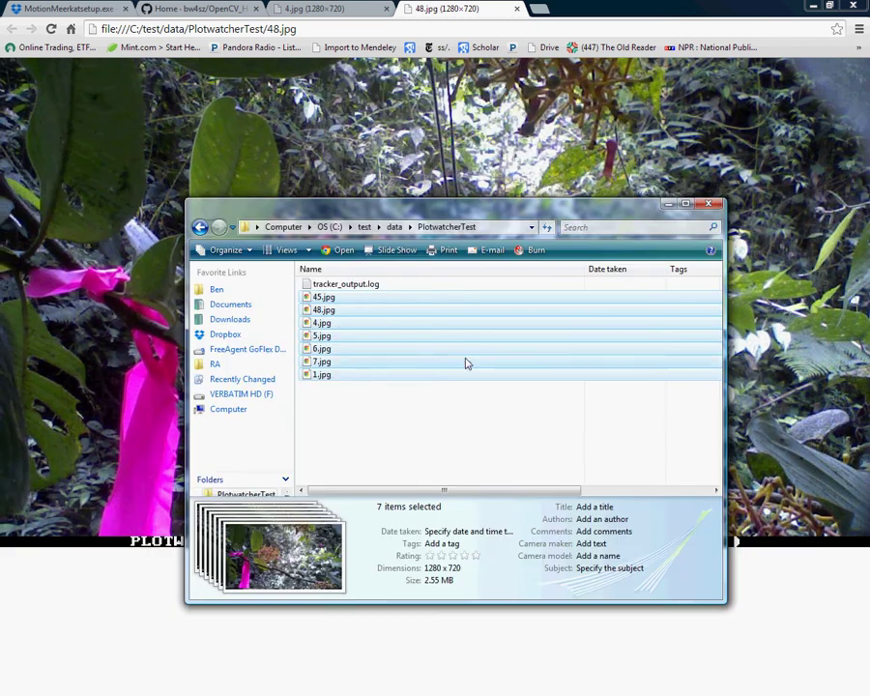
# Step: Clear the file selection and bring Chrome showing 48.jpg back to the front
pyautogui.click(503, 416)
pyautogui.click(523, 169)
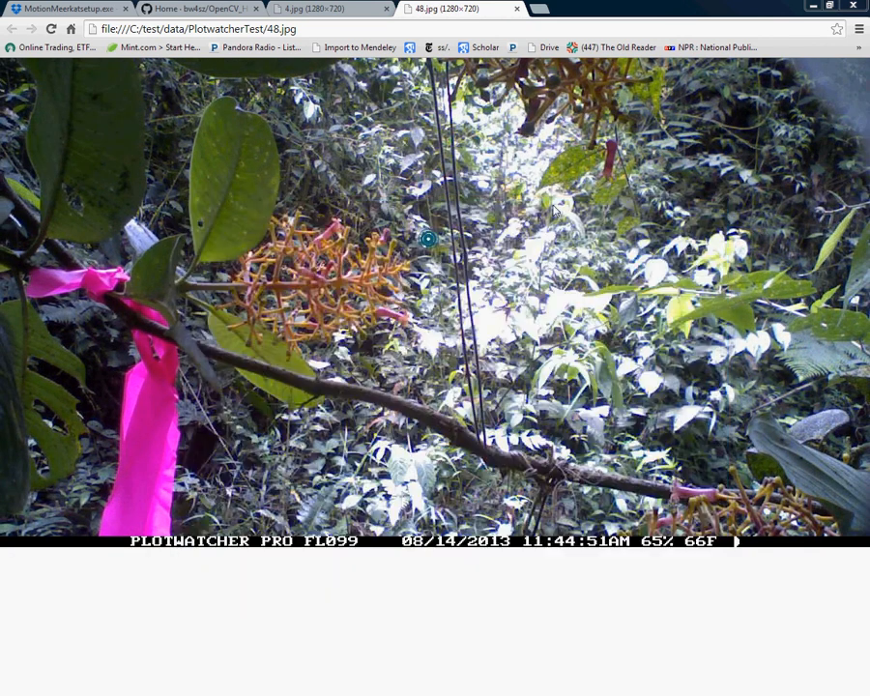